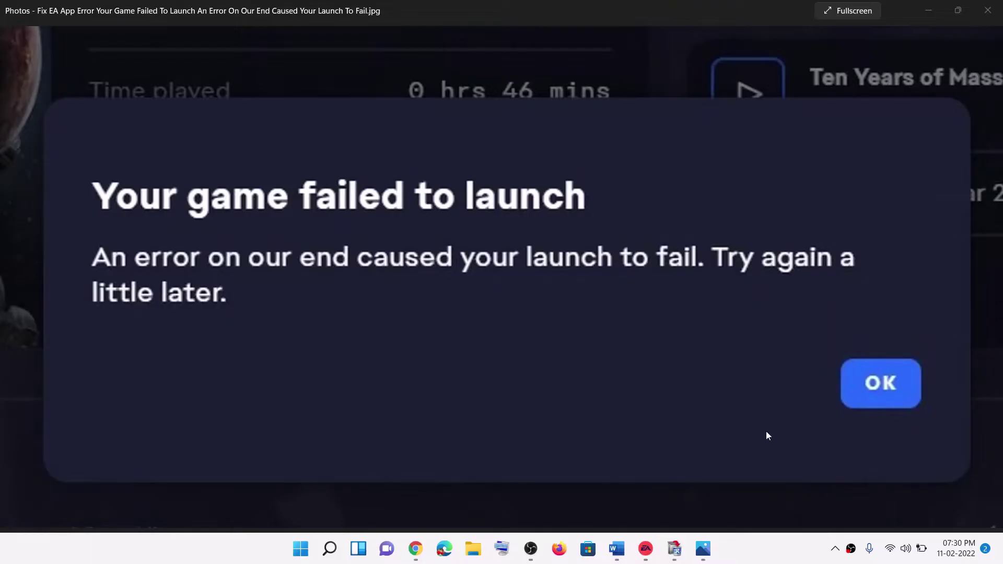
# Review Step 1 'Reload EA App page' in the Word fix notes
pyautogui.click(617, 550)
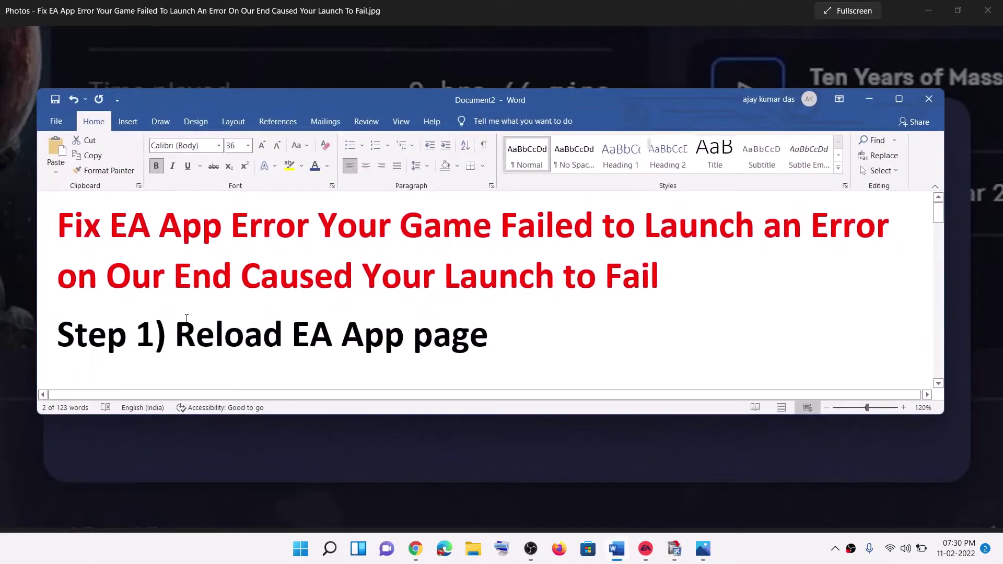
pyautogui.moveTo(201, 318); pyautogui.dragTo(507, 335)
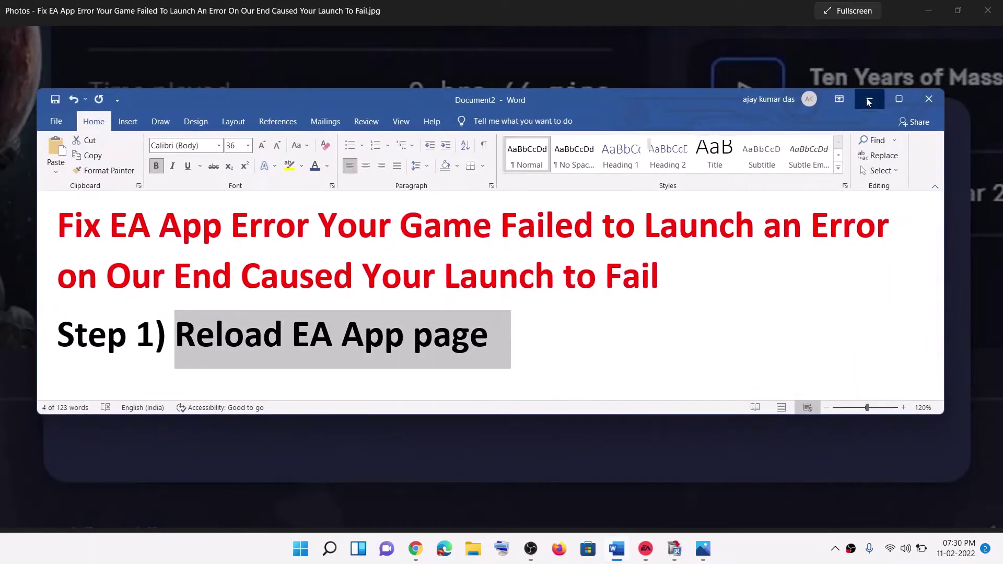
pyautogui.click(617, 549)
# Reload the EA app's My Collection page via the menu's View > Reload page
pyautogui.click(646, 549)
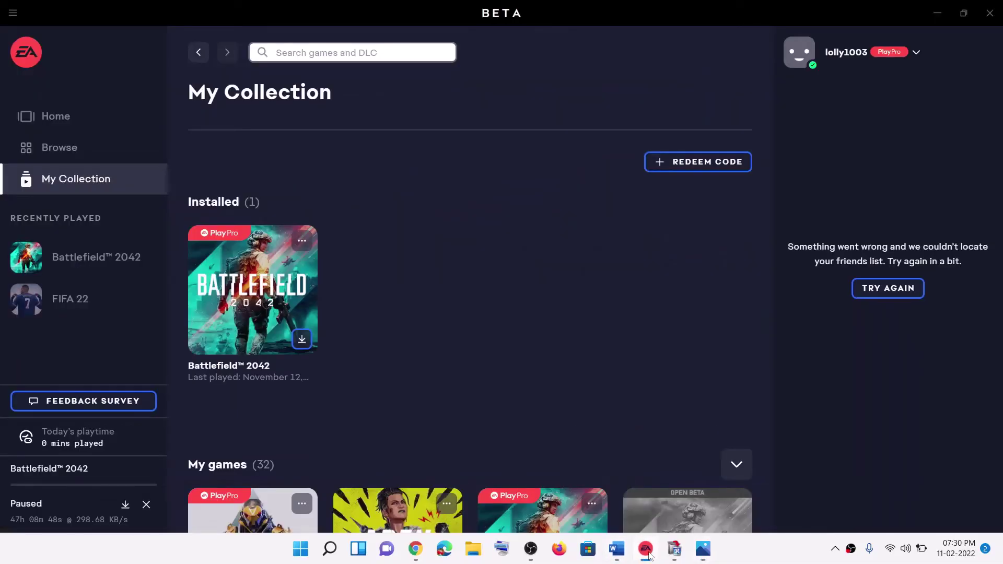
pyautogui.click(13, 15)
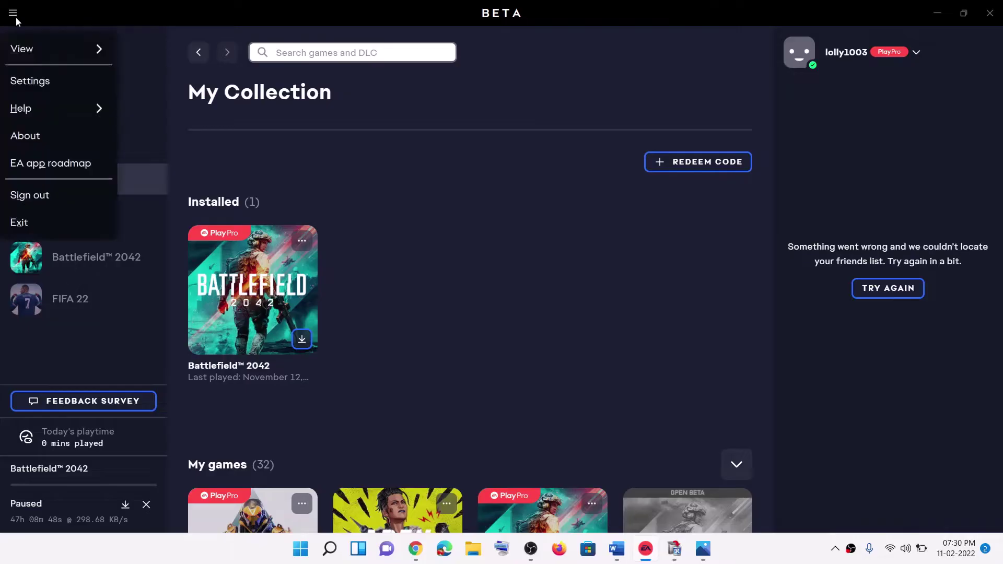
pyautogui.moveTo(32, 50)
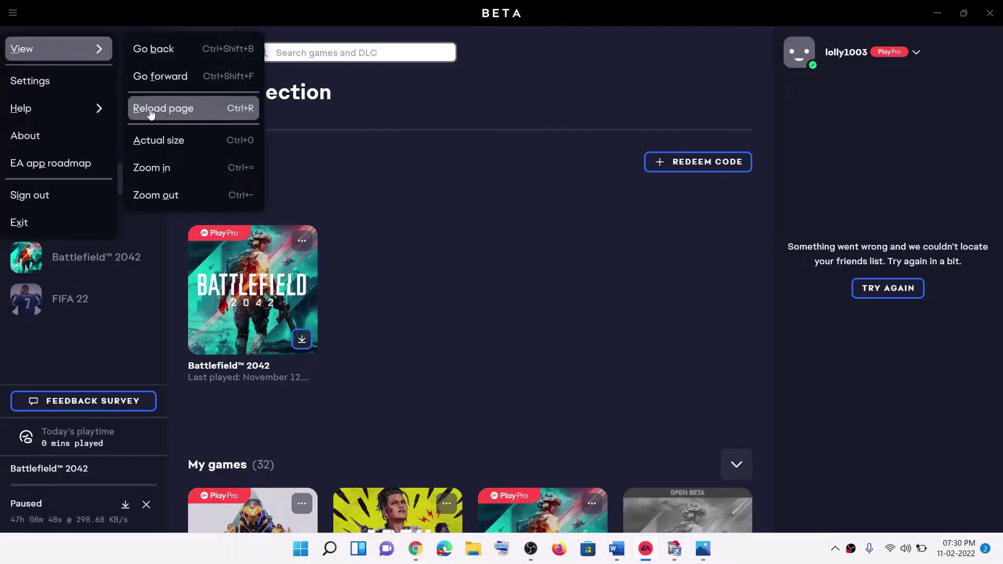
pyautogui.click(177, 112)
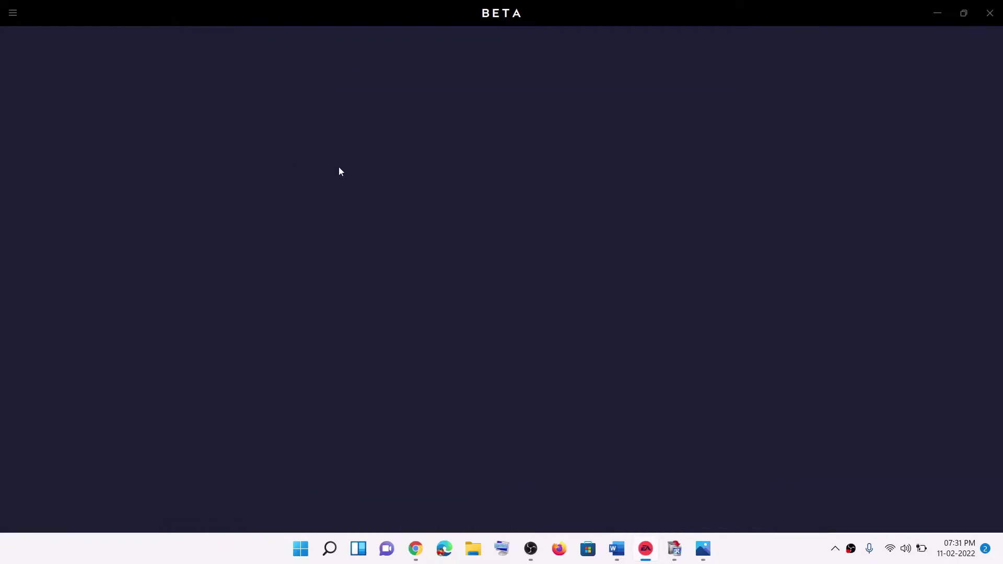
# Read Step 2 in the Word notes about running EA App as an administrator
pyautogui.click(617, 555)
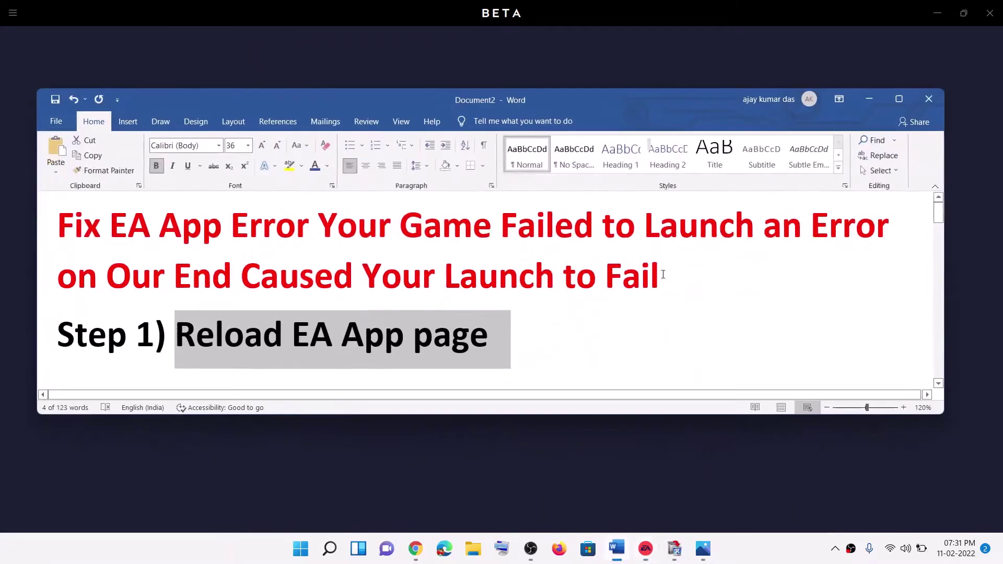
pyautogui.scroll(-3, 211, 305)
pyautogui.scroll(-2, 212, 305)
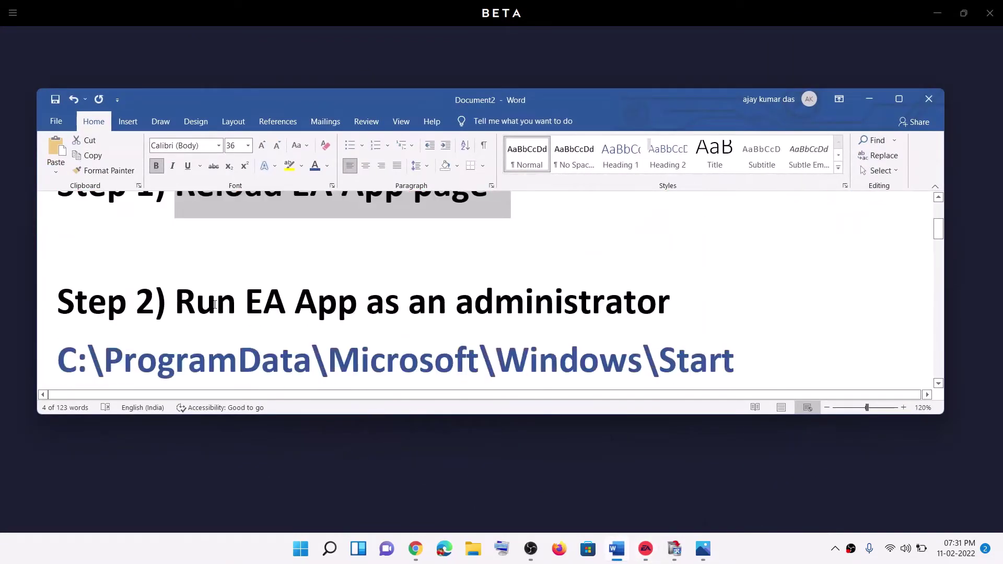
pyautogui.moveTo(246, 277); pyautogui.dragTo(660, 282)
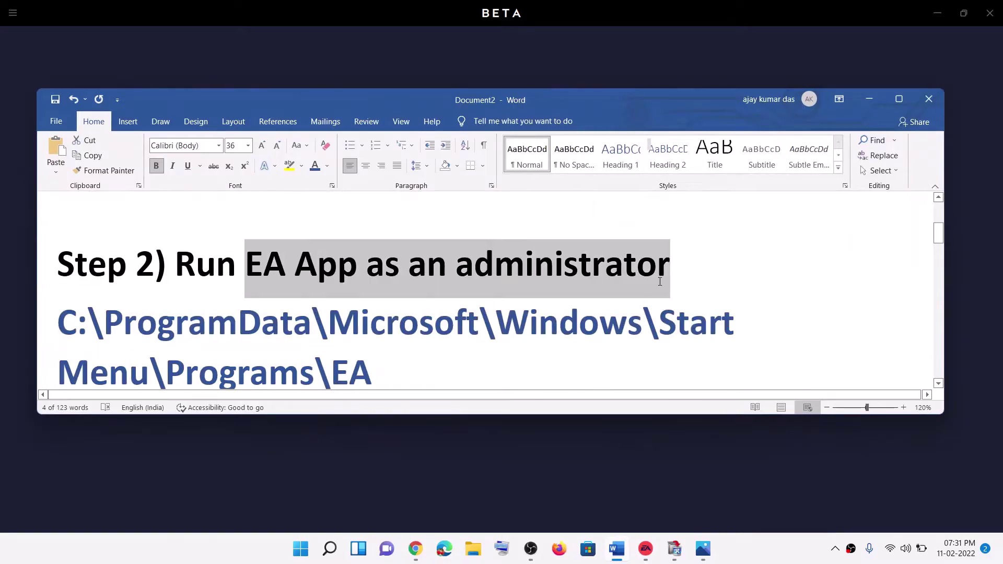
pyautogui.scroll(-1, 405, 297)
pyautogui.scroll(-1, 405, 296)
pyautogui.hotkey('ctrl', 'a')
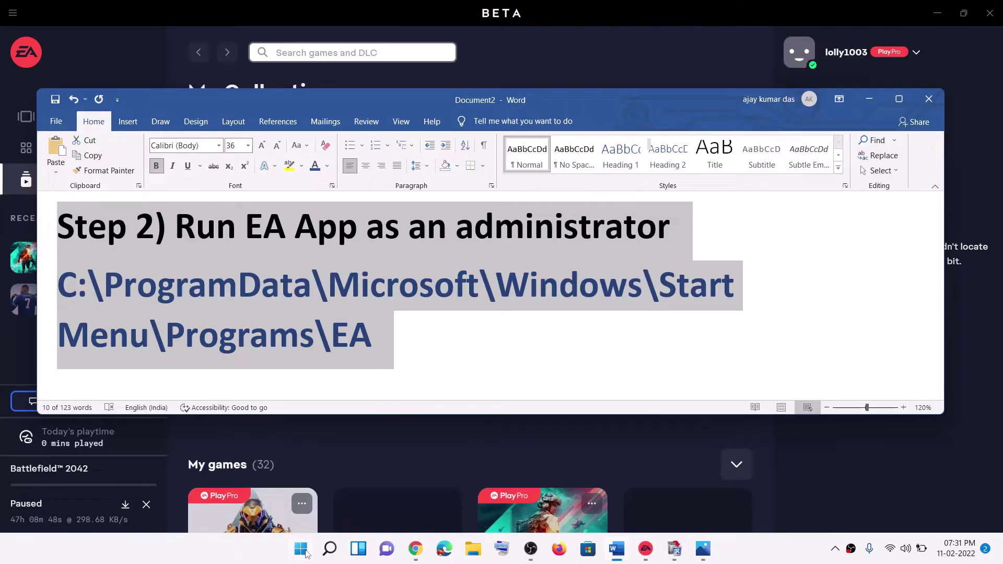
# Open the EA shortcut's file location from Start > All apps > EA folder
pyautogui.click(301, 550)
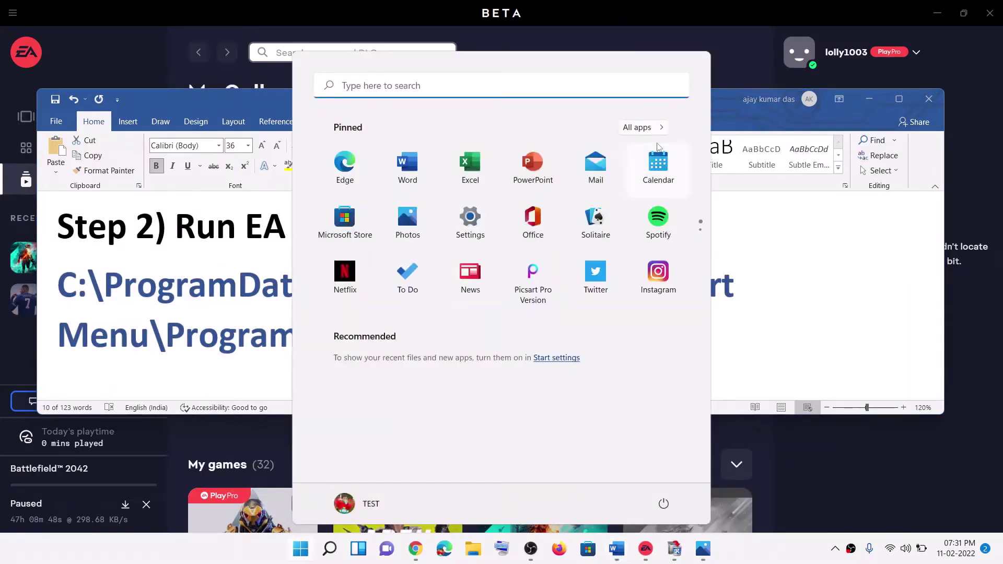
pyautogui.click(642, 128)
pyautogui.scroll(-8, 429, 335)
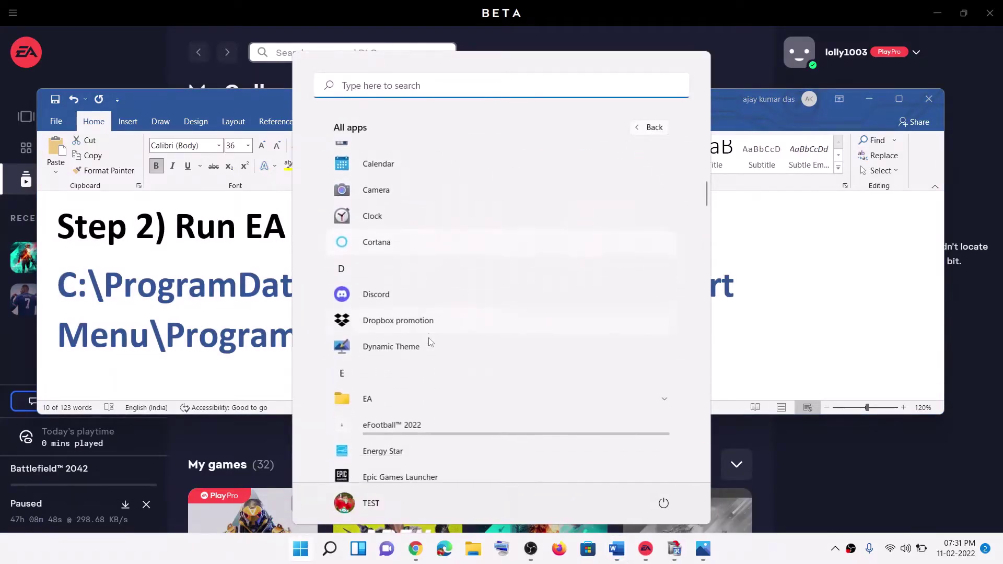
pyautogui.click(384, 346)
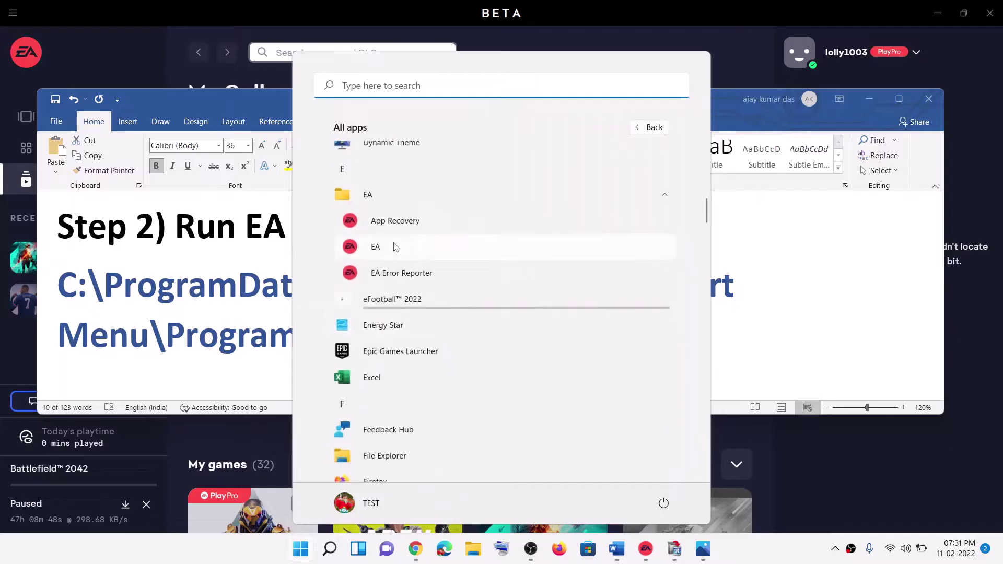
pyautogui.rightClick(383, 252)
pyautogui.moveTo(429, 284)
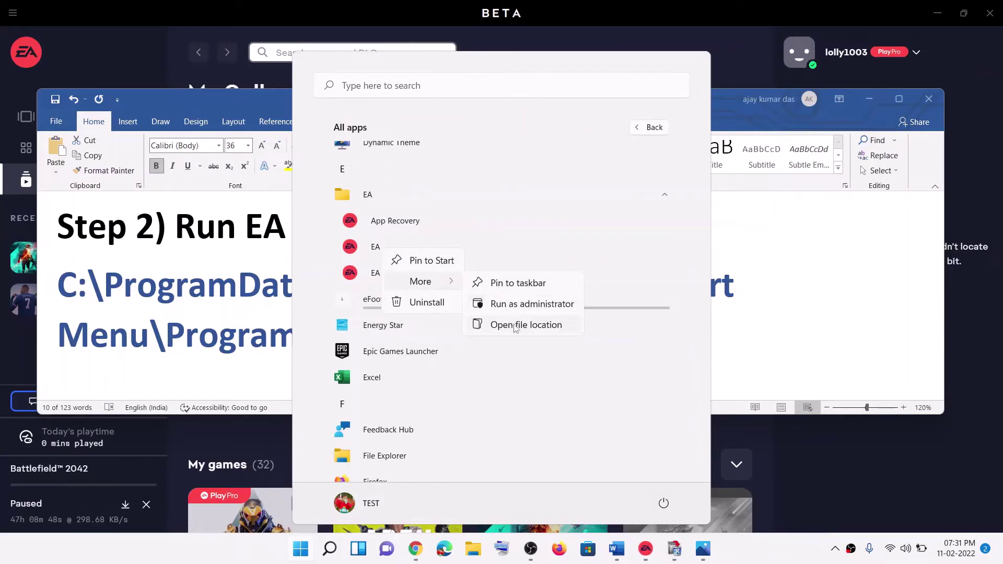
pyautogui.click(515, 327)
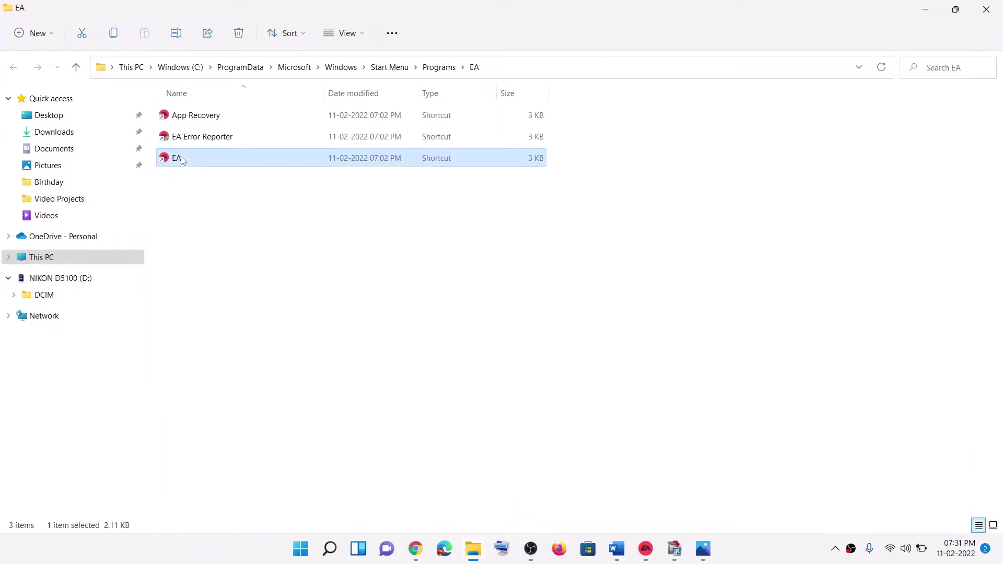
# Tick 'Run this program as an administrator' in the EA shortcut's Compatibility properties and apply
pyautogui.rightClick(182, 160)
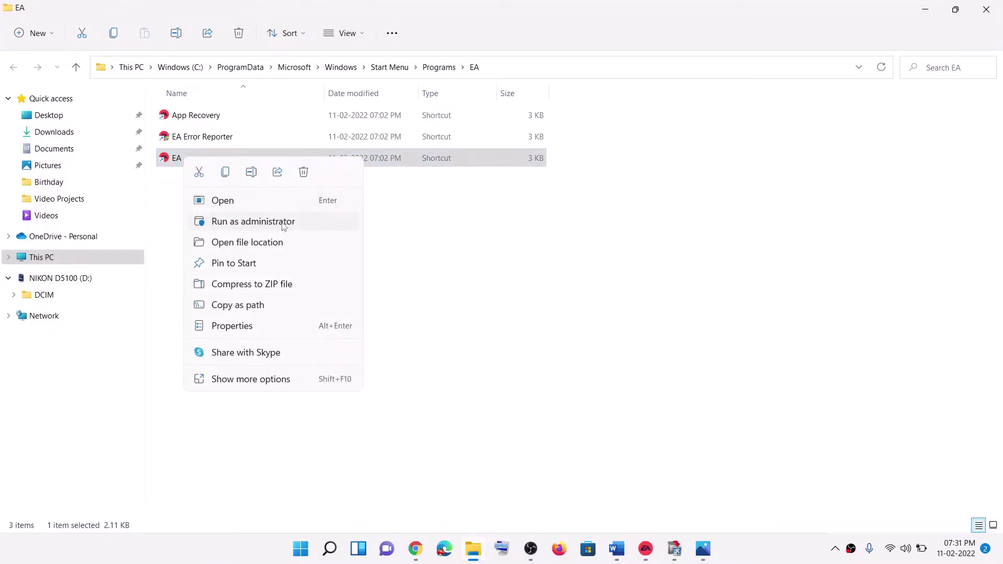
pyautogui.rightClick(180, 160)
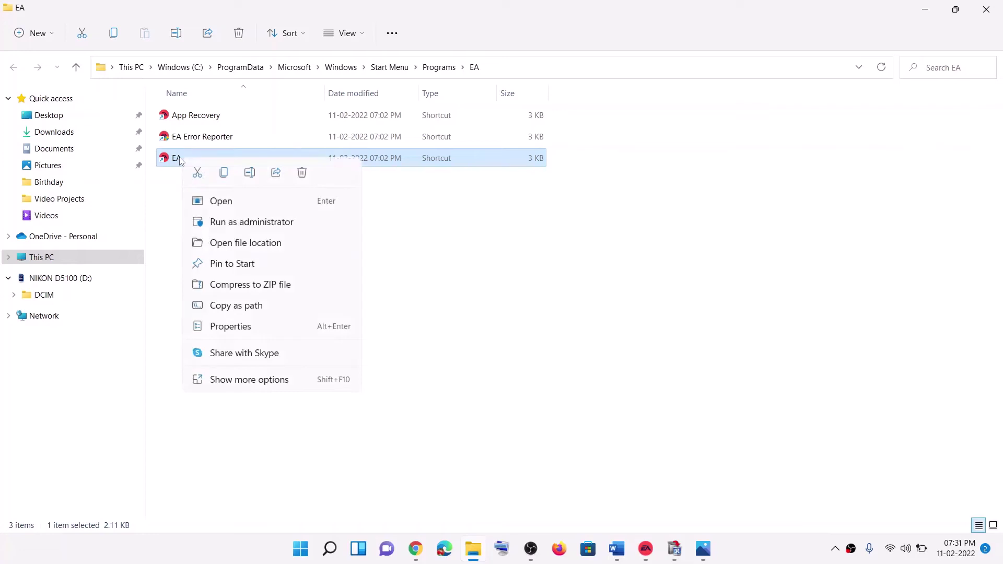
pyautogui.click(225, 327)
pyautogui.click(369, 204)
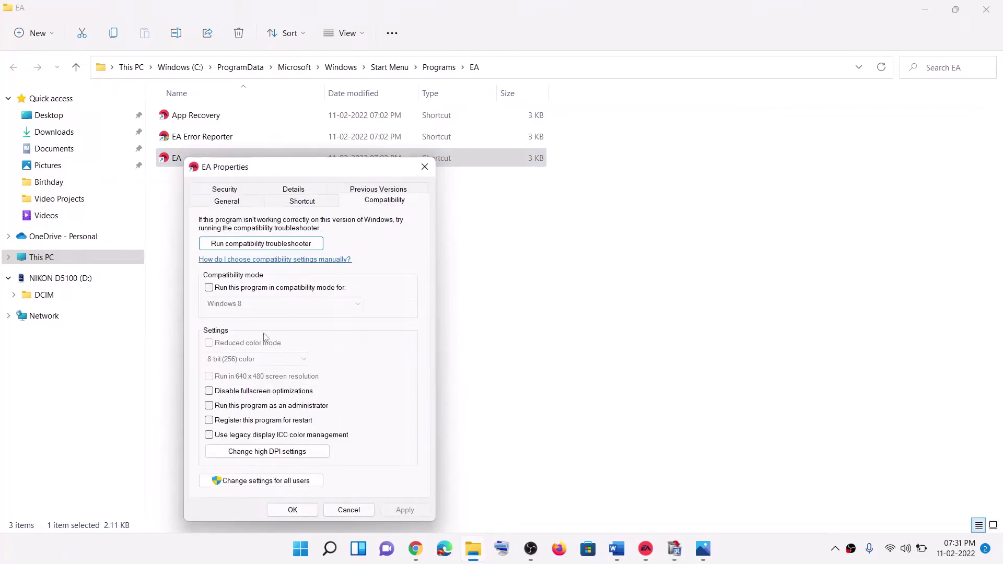
pyautogui.click(210, 407)
pyautogui.click(405, 511)
pyautogui.click(293, 510)
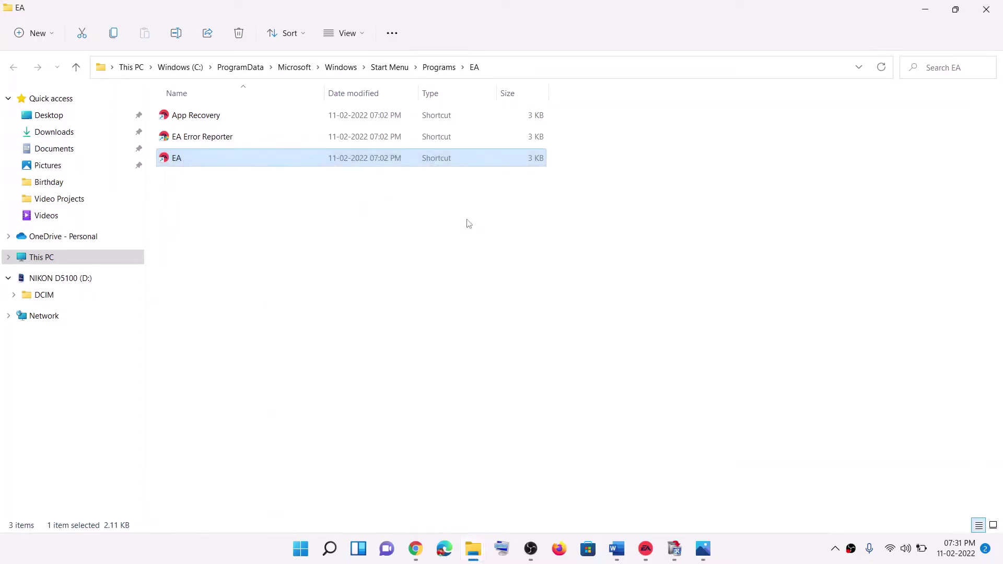
pyautogui.click(624, 554)
# Run App Recovery as administrator and clear the EA app's cache
pyautogui.scroll(-5, 344, 303)
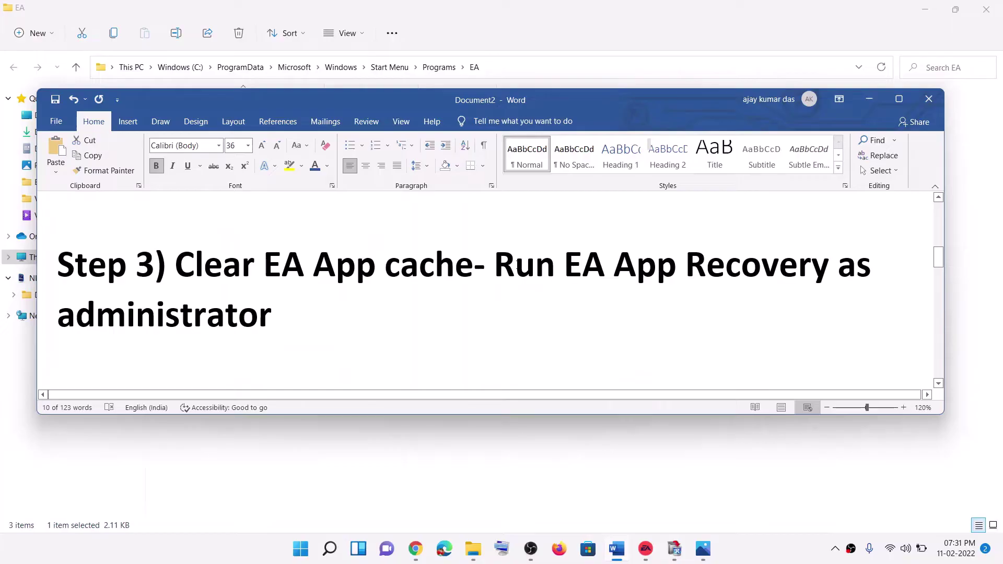
pyautogui.click(869, 99)
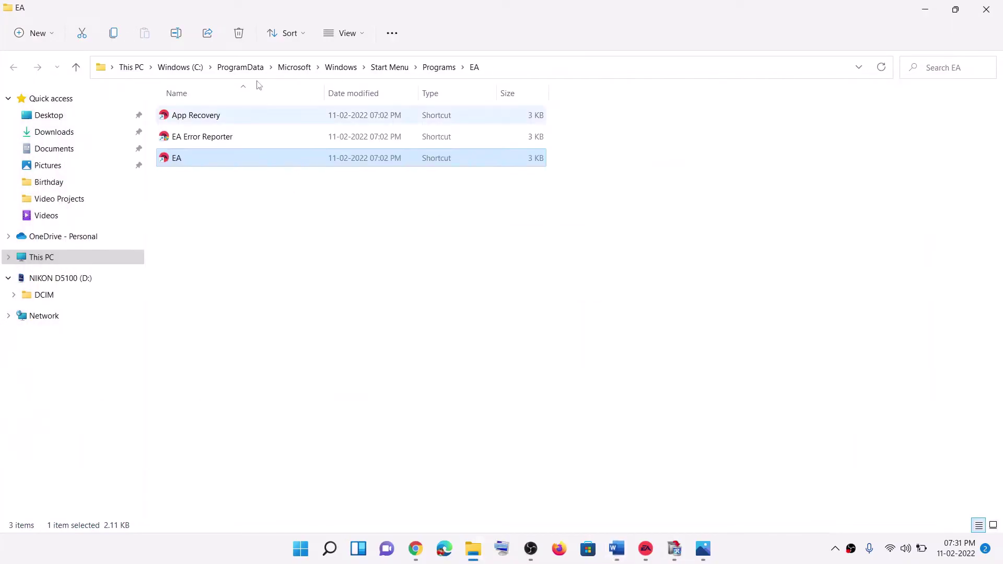
pyautogui.click(192, 119)
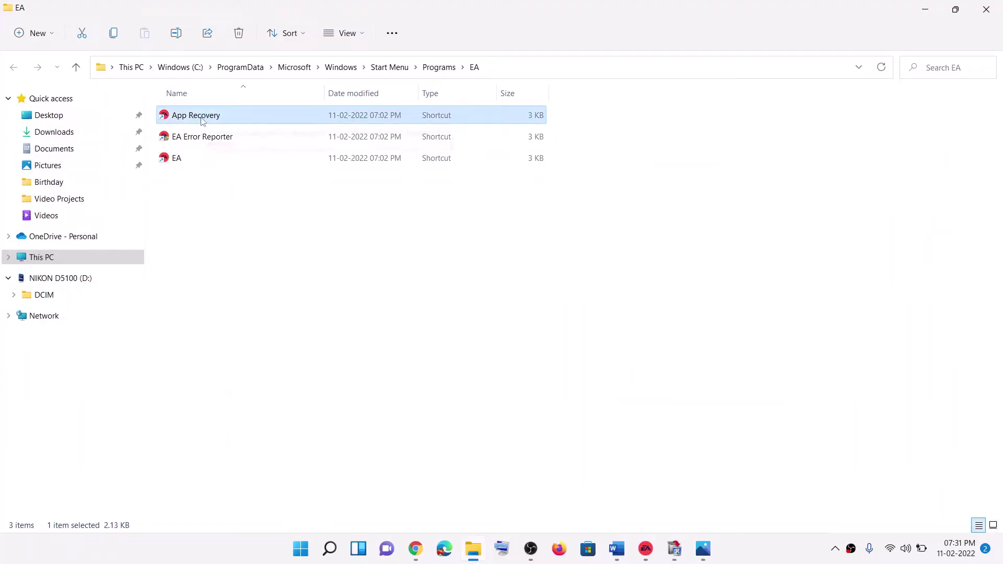
pyautogui.rightClick(204, 121)
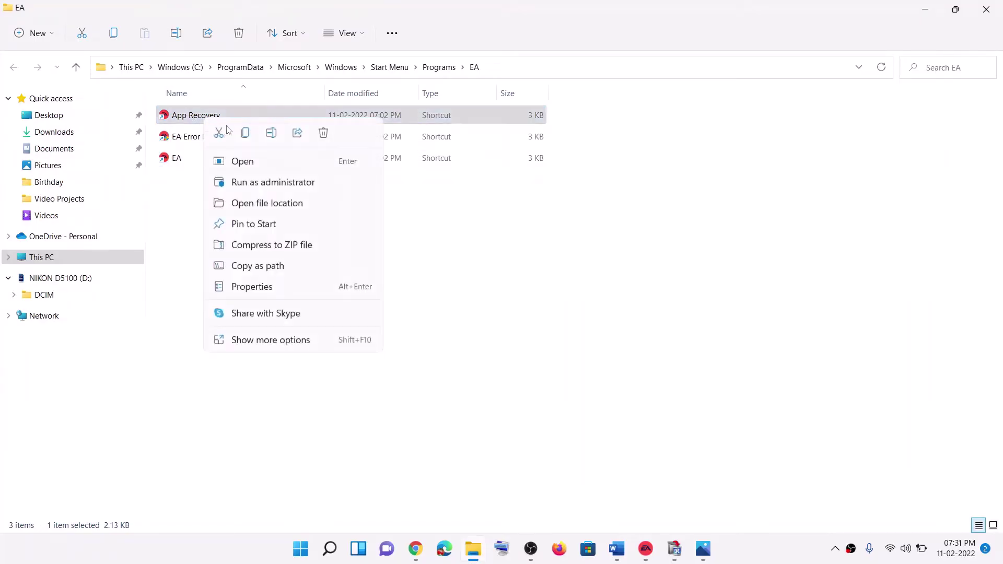
pyautogui.click(292, 190)
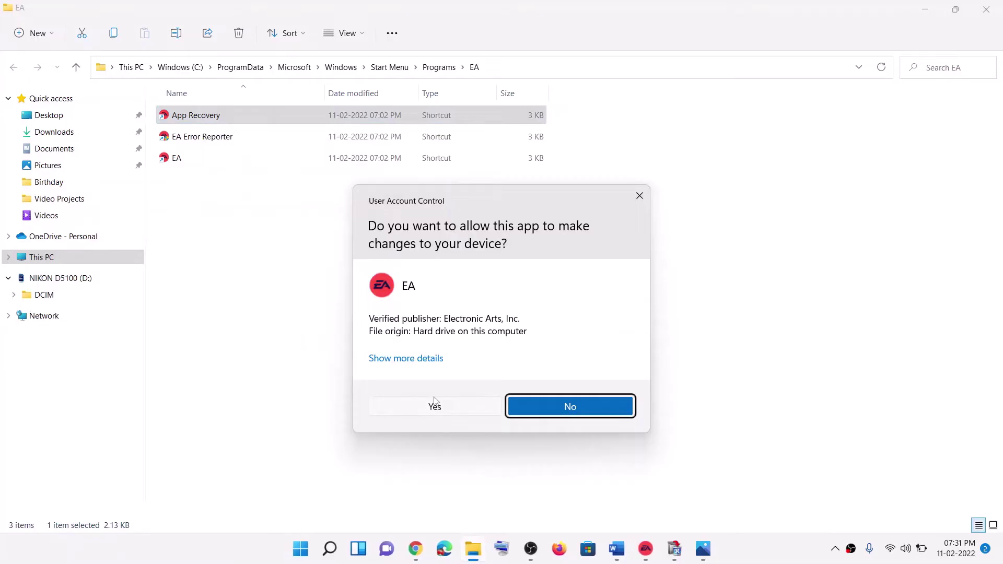
pyautogui.click(434, 405)
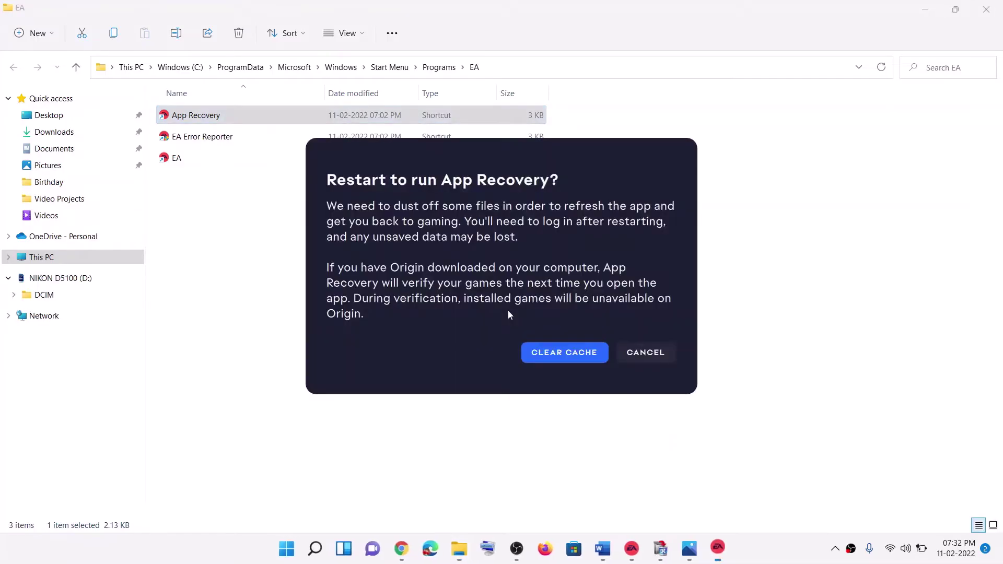
pyautogui.click(555, 357)
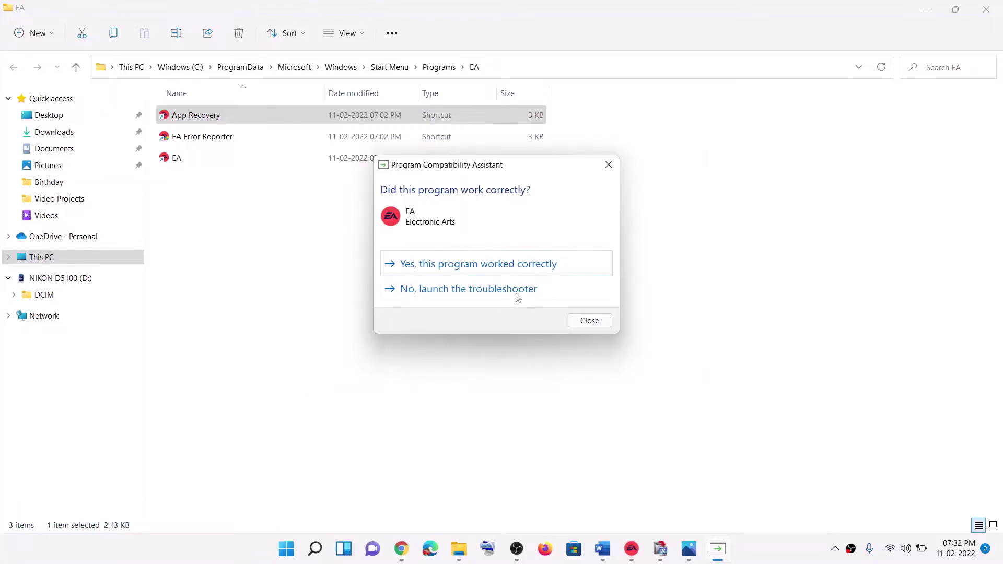
pyautogui.click(580, 318)
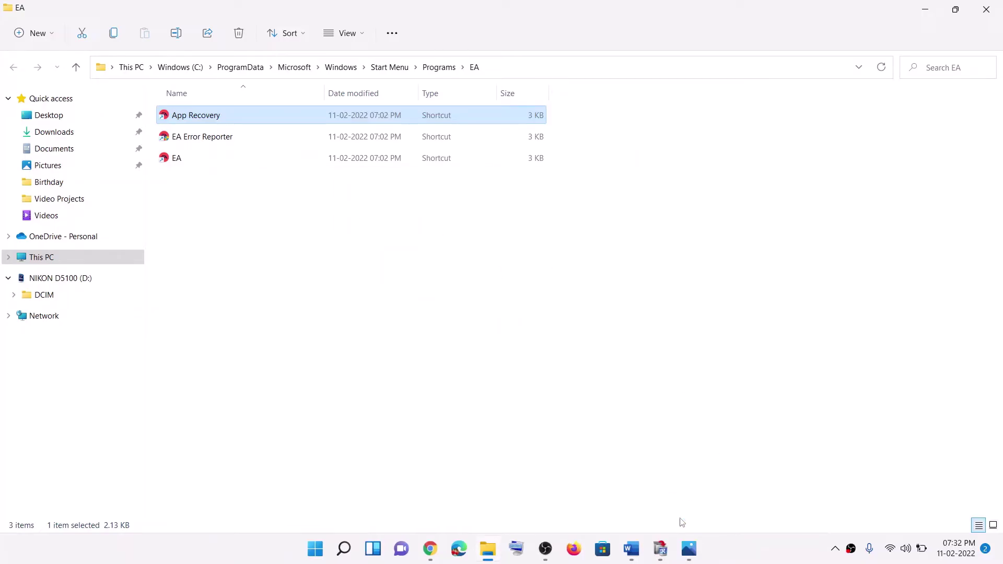
pyautogui.click(635, 551)
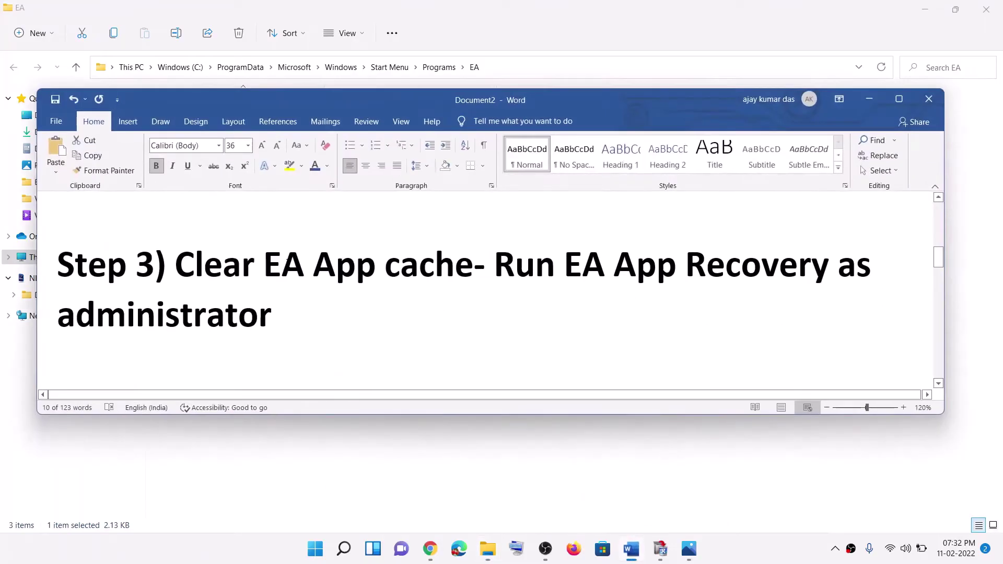
# Read the Step 4 notes about deleting the game exe
pyautogui.scroll(-5, 268, 310)
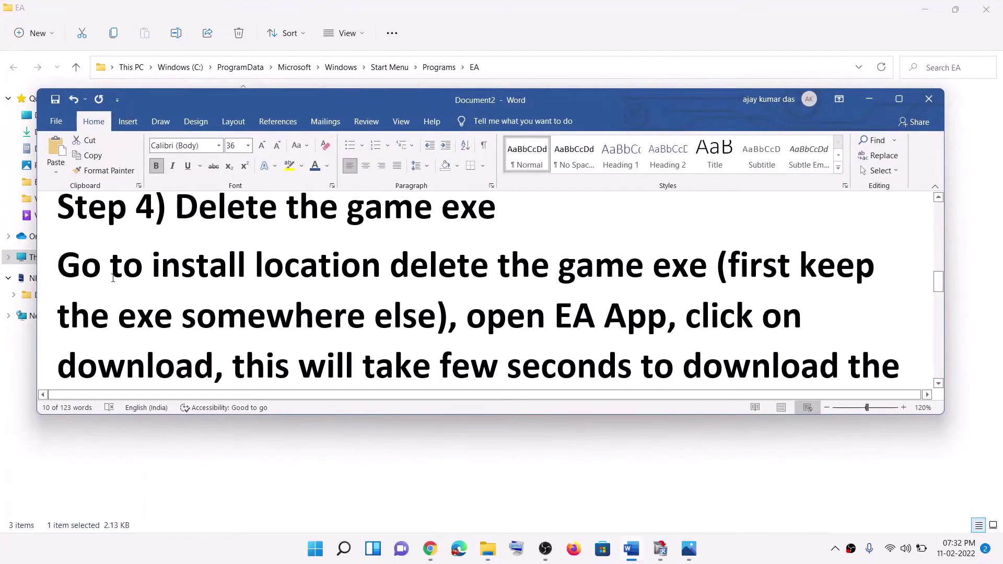
pyautogui.moveTo(67, 263); pyautogui.dragTo(304, 262)
pyautogui.moveTo(390, 262); pyautogui.dragTo(654, 264)
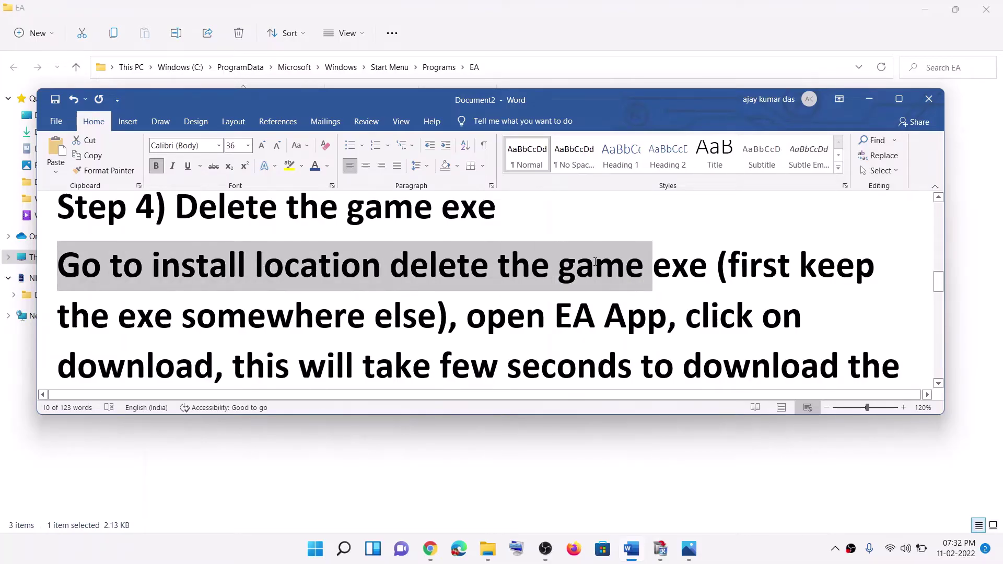
pyautogui.click(869, 99)
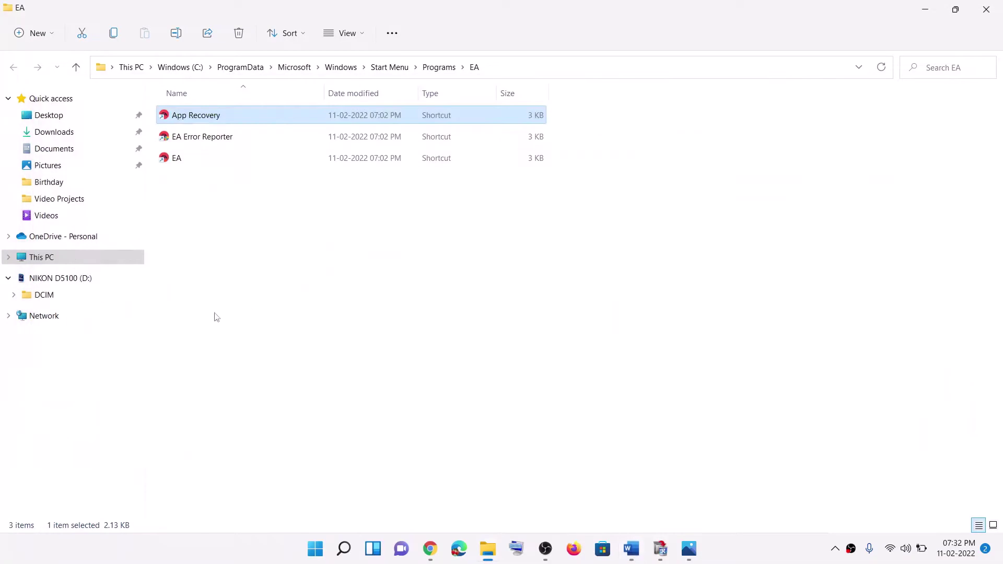
# Browse to C:\Program Files\EA Games\Battlefield 2042 in File Explorer
pyautogui.click(42, 257)
pyautogui.doubleClick(247, 220)
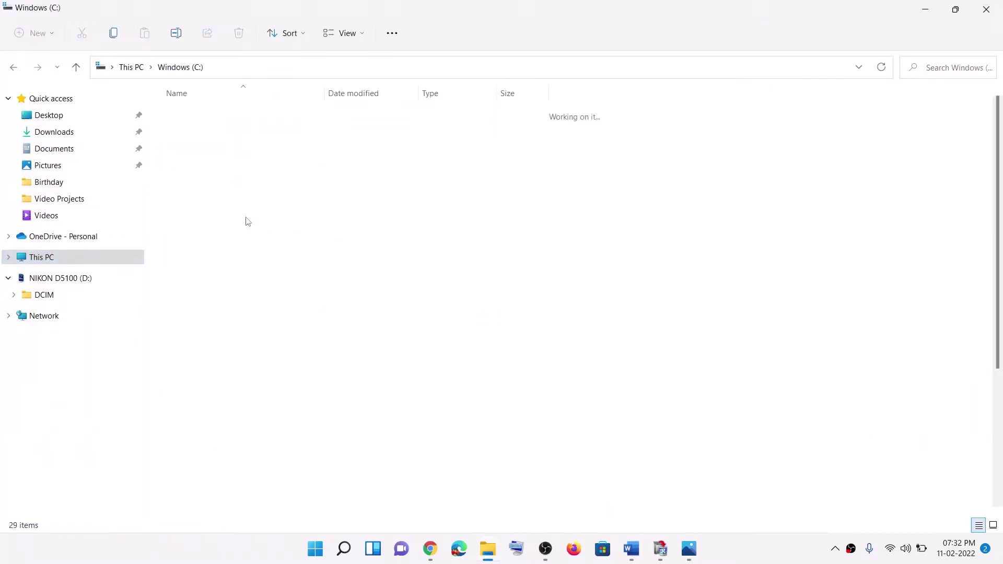
pyautogui.doubleClick(212, 373)
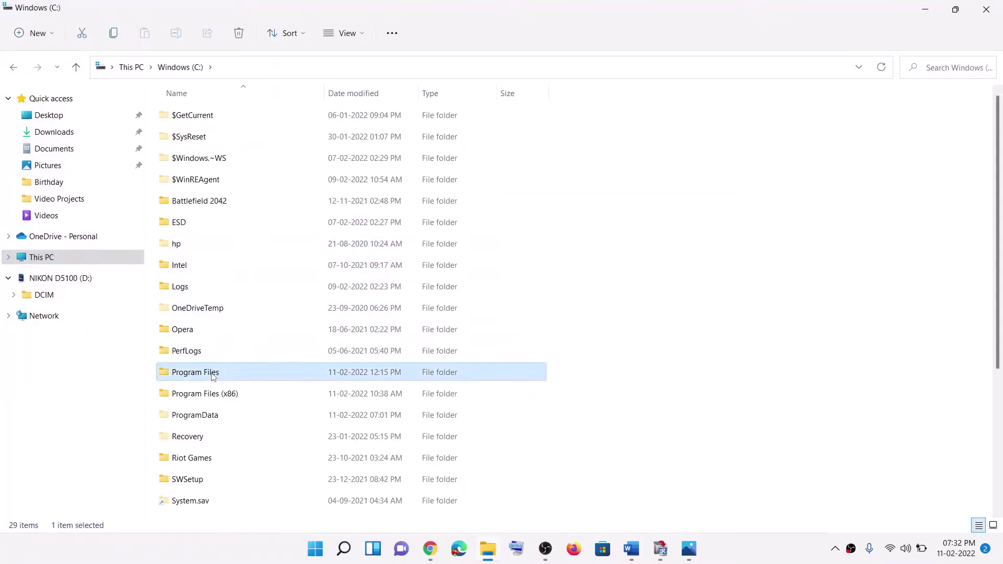
pyautogui.click(239, 250)
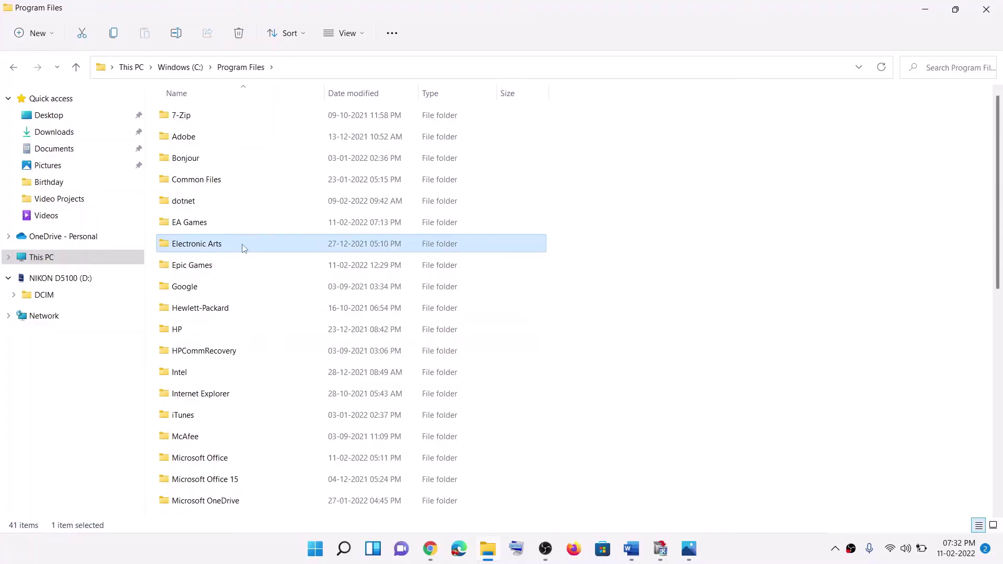
pyautogui.doubleClick(225, 246)
pyautogui.click(76, 67)
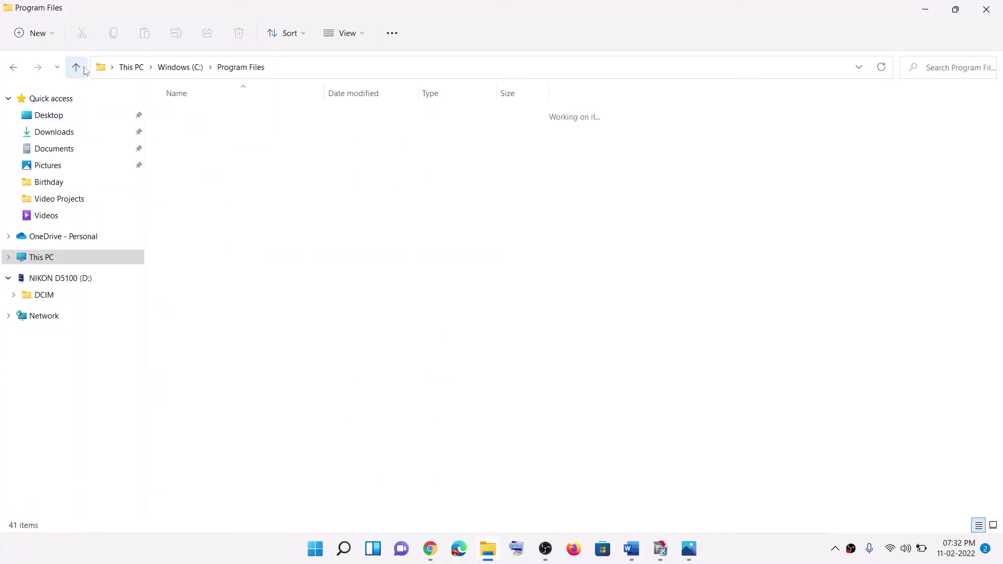
pyautogui.click(192, 230)
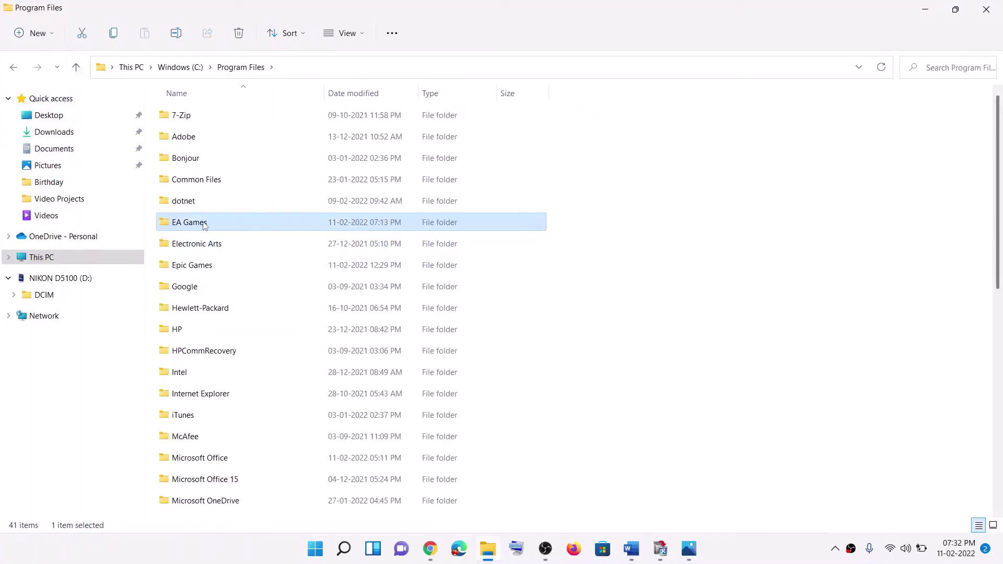
pyautogui.doubleClick(204, 225)
pyautogui.click(211, 122)
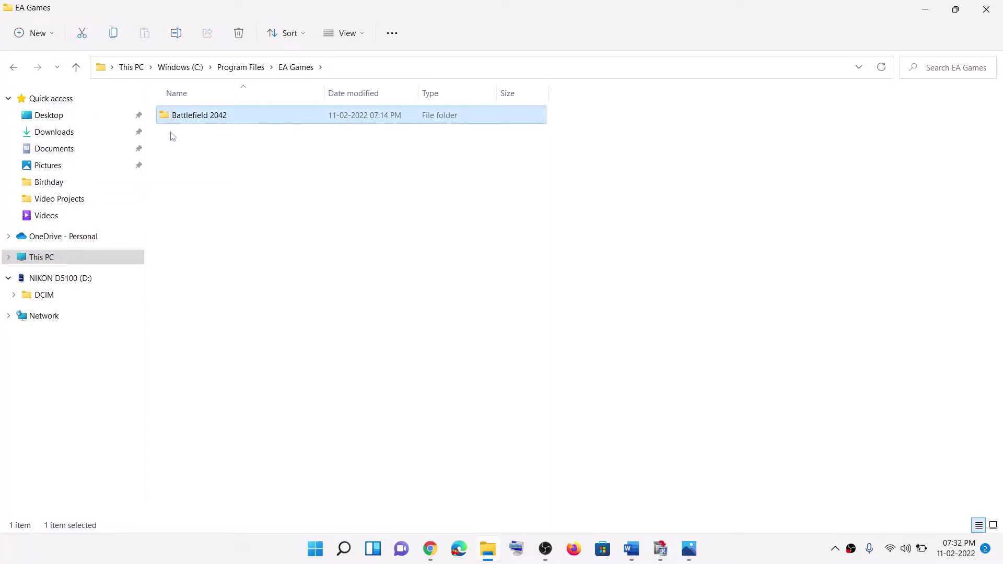
pyautogui.doubleClick(206, 116)
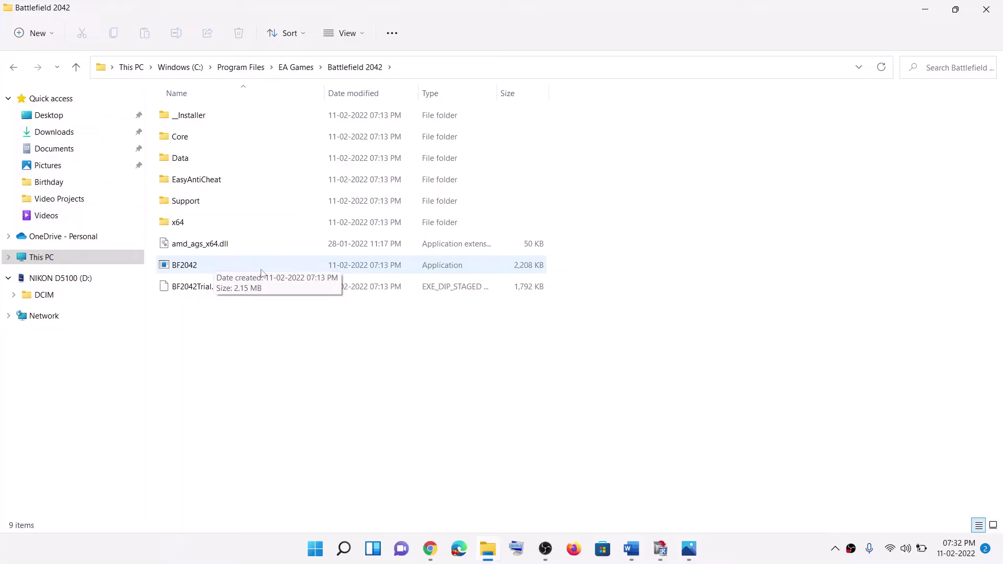
# Copy BF2042.exe to the desktop as a backup, then delete it from the game folder
pyautogui.rightClick(194, 269)
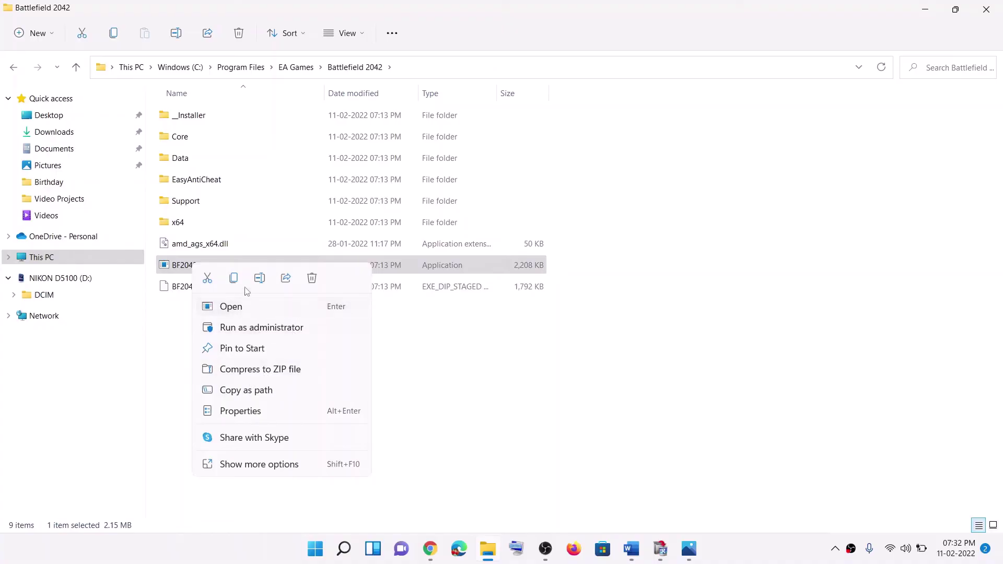
pyautogui.click(234, 279)
pyautogui.press('super+d')
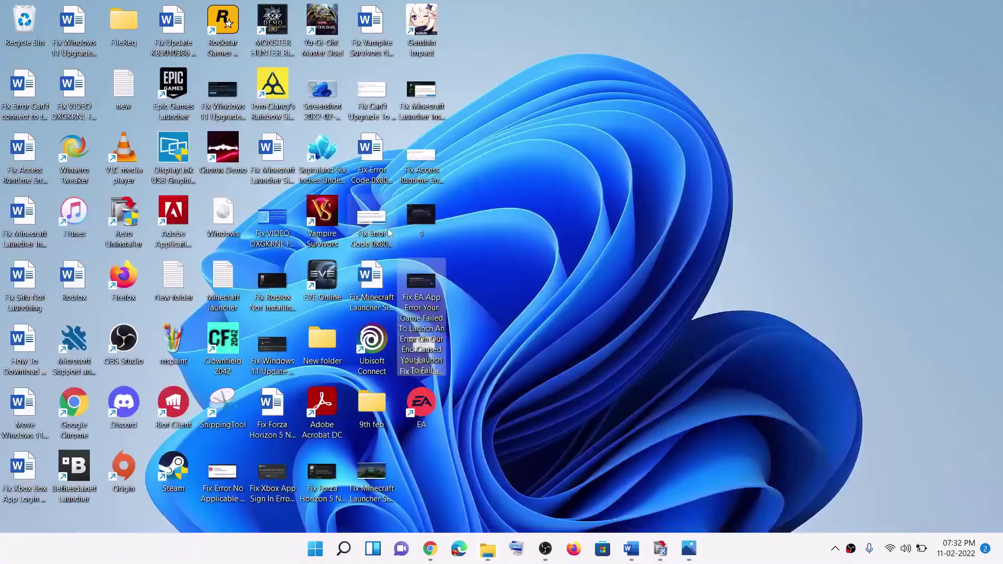
pyautogui.hotkey('ctrl', 'v')
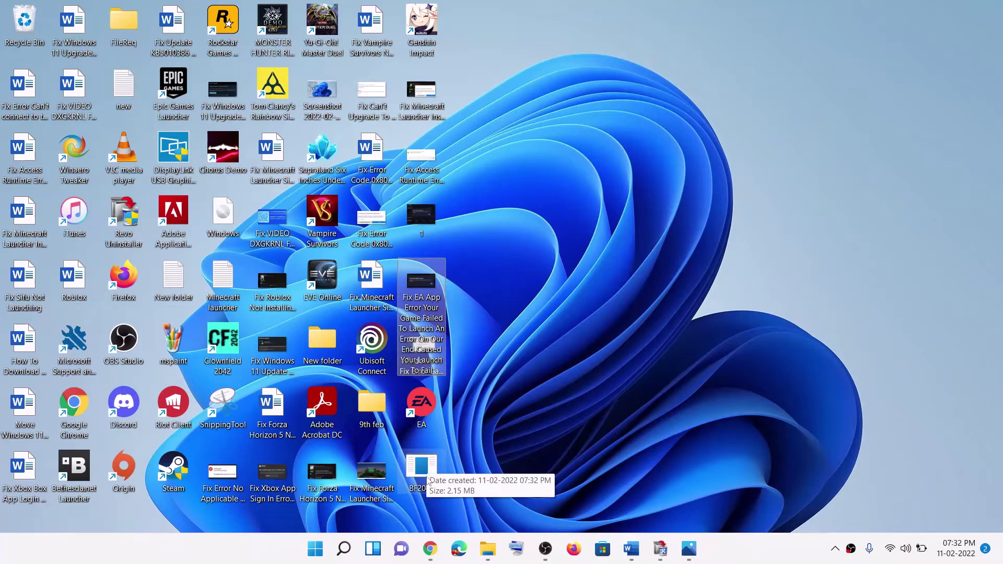
pyautogui.press('super+d')
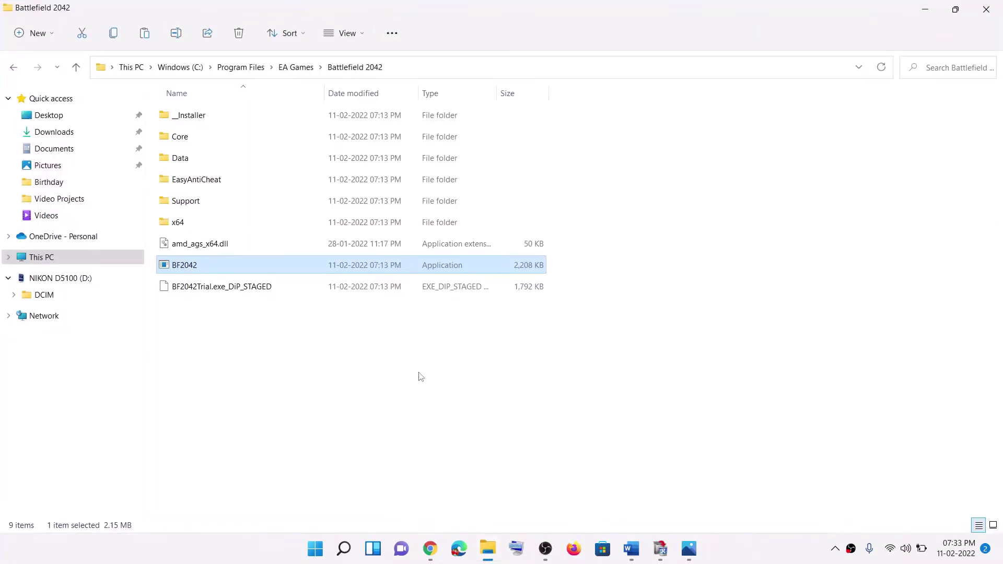
pyautogui.rightClick(197, 270)
pyautogui.click(343, 283)
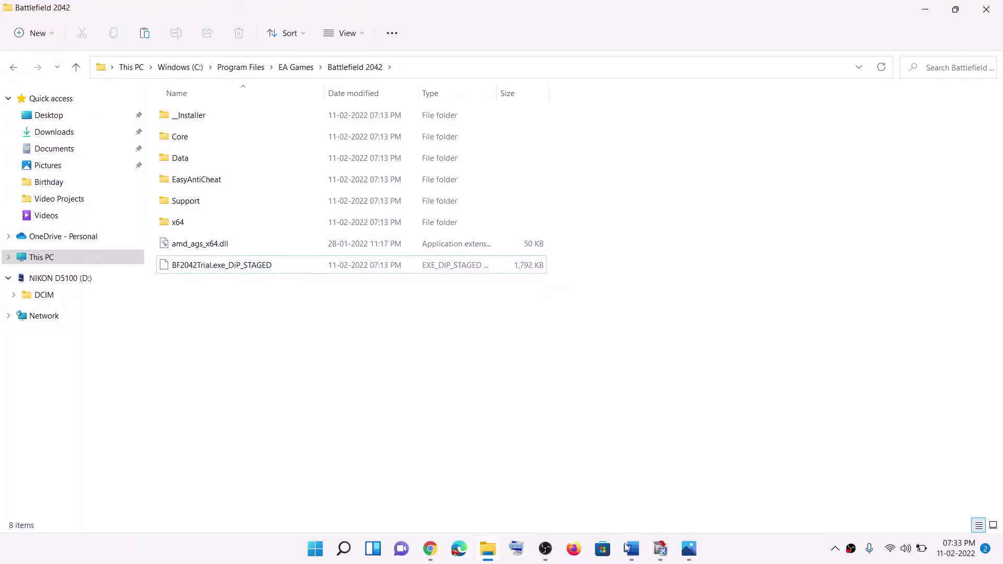
# Launch the EA app, open Anthem from My Collection, and return to Word
pyautogui.click(316, 550)
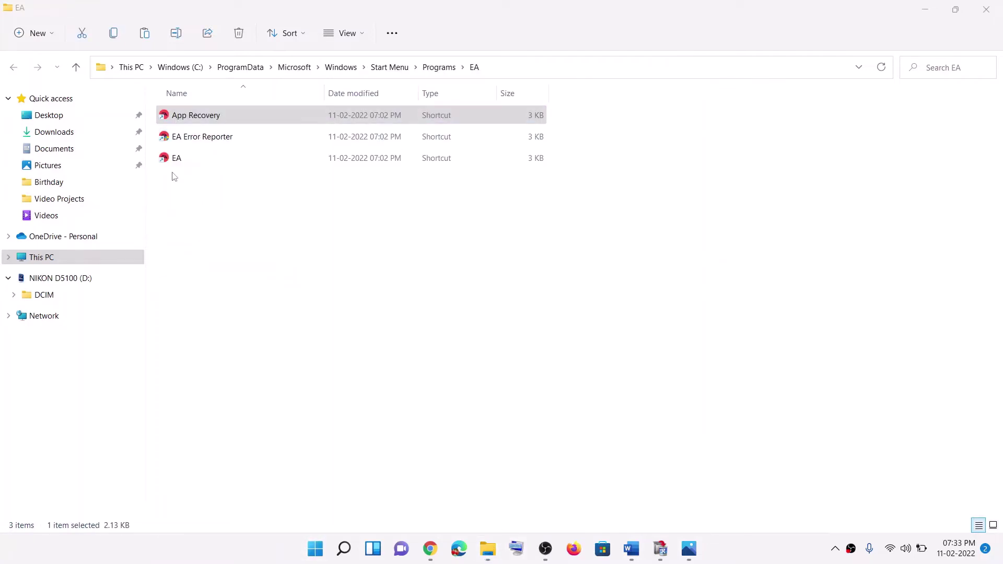
pyautogui.doubleClick(175, 158)
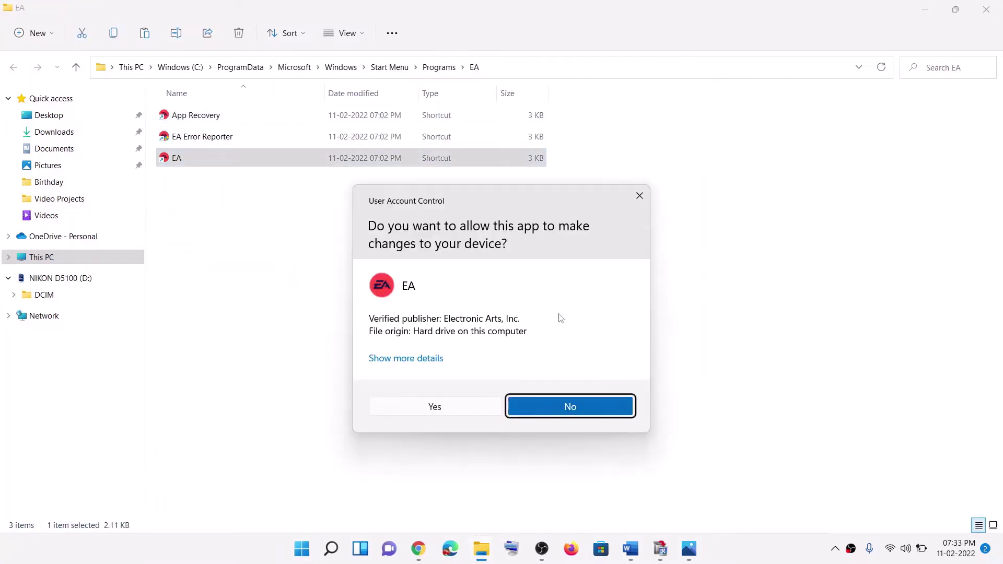
pyautogui.click(492, 410)
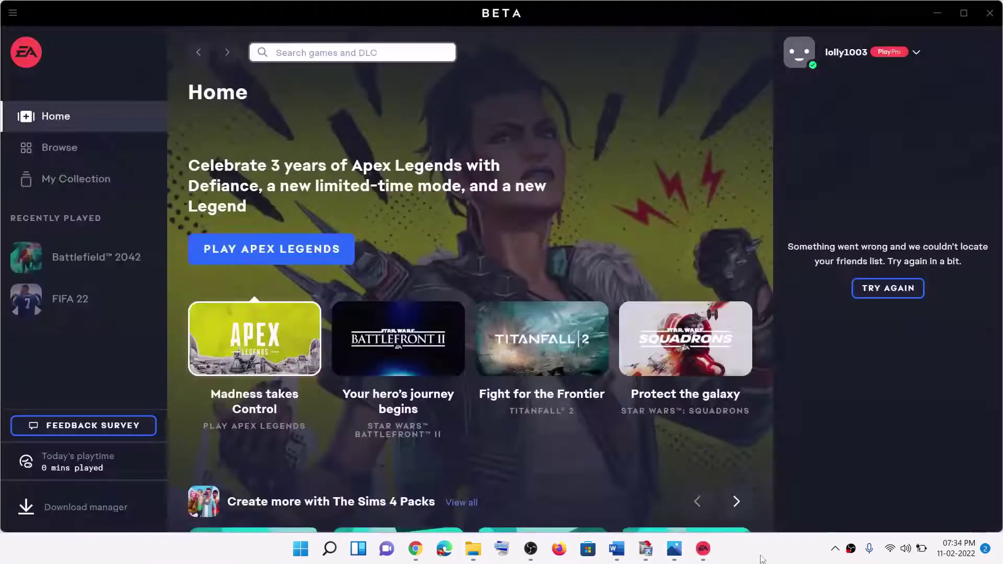
pyautogui.click(67, 179)
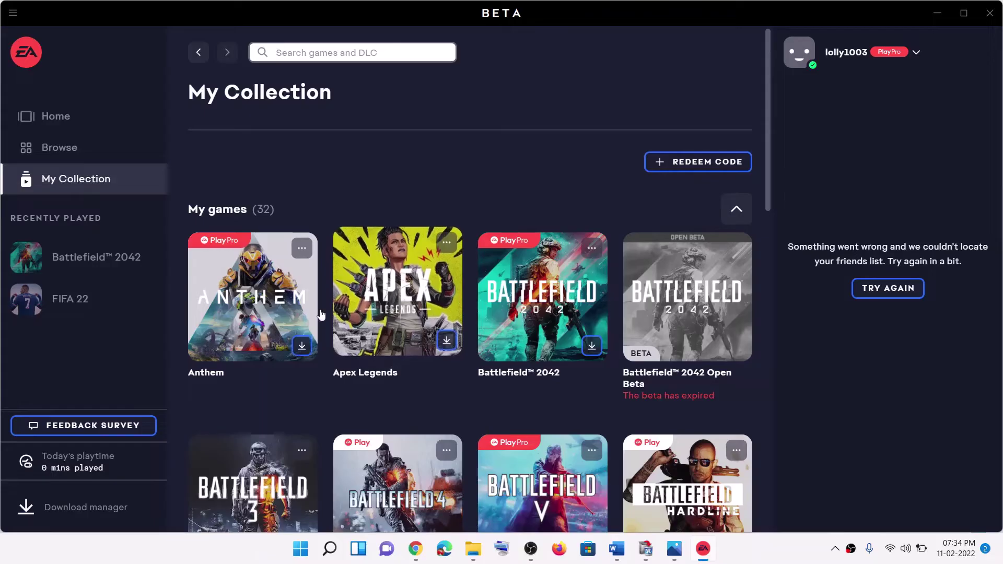
pyautogui.click(242, 289)
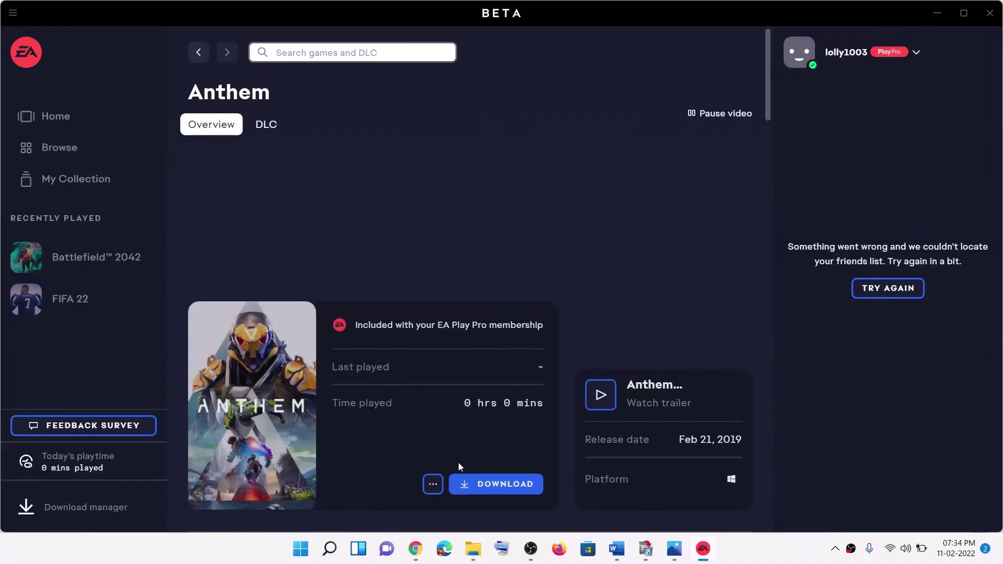
pyautogui.hotkey('alt', 'Tab')
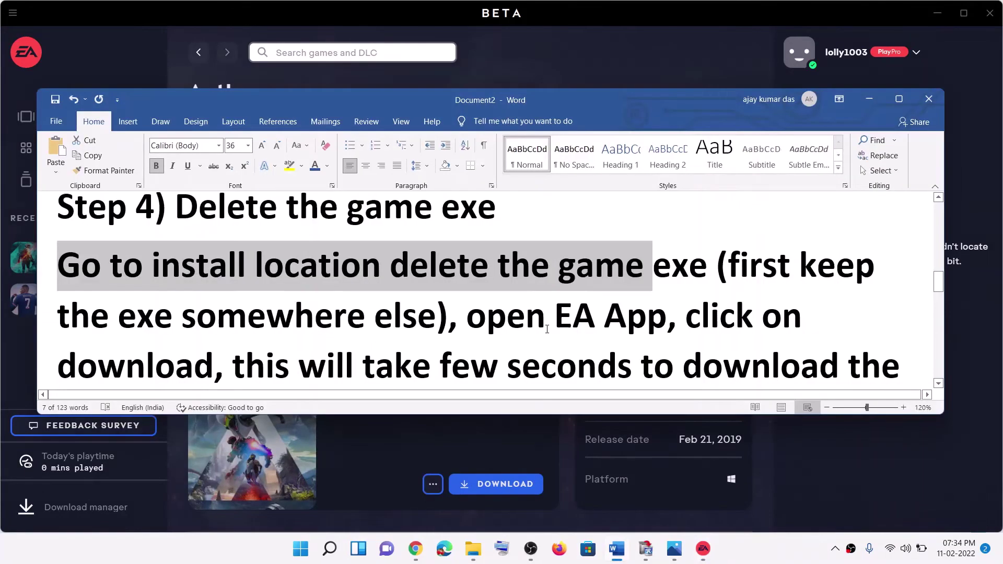
# Review the download-and-launch instructions in the Word notes
pyautogui.scroll(-1, 547, 329)
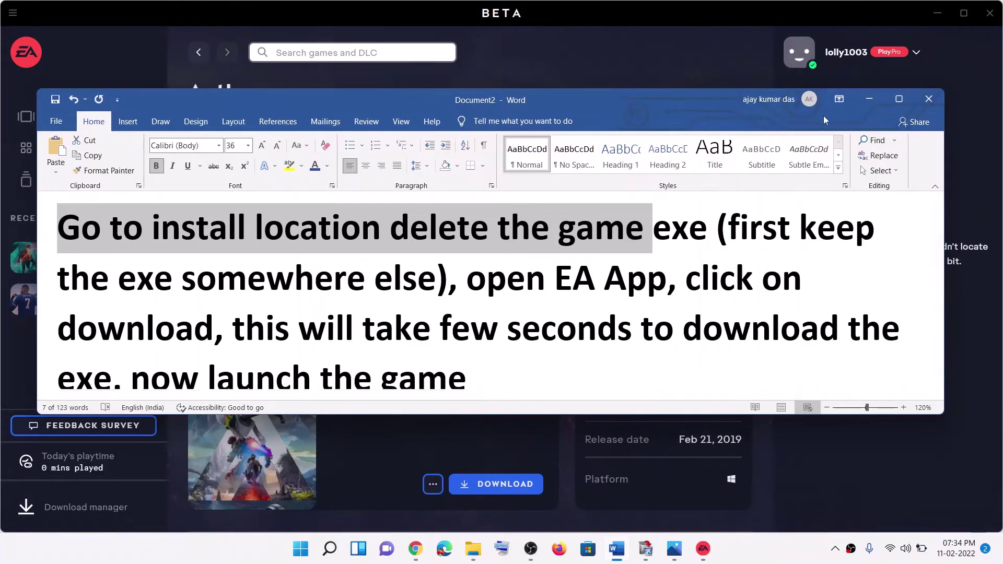
pyautogui.click(870, 99)
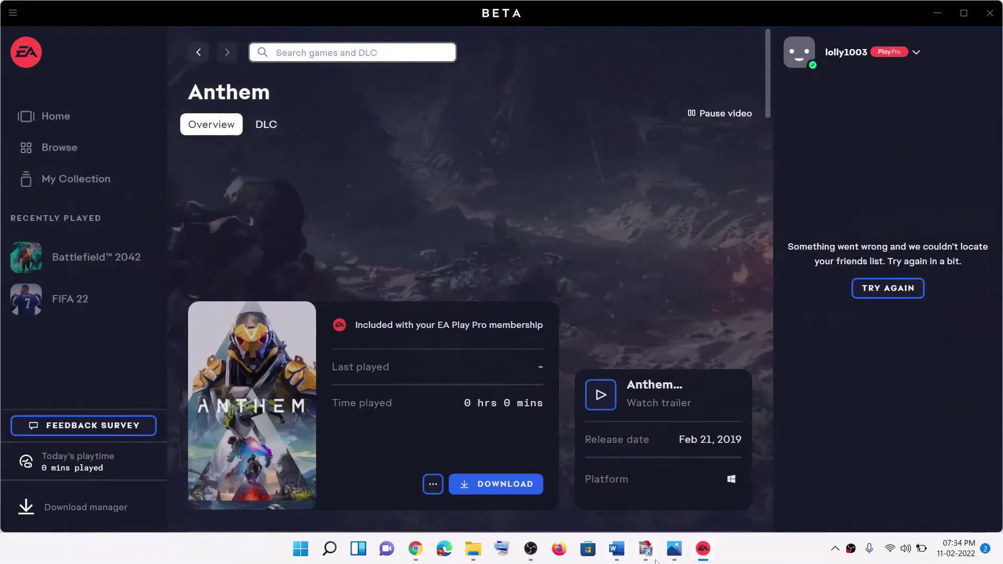
pyautogui.click(618, 550)
pyautogui.moveTo(299, 329); pyautogui.dragTo(640, 329)
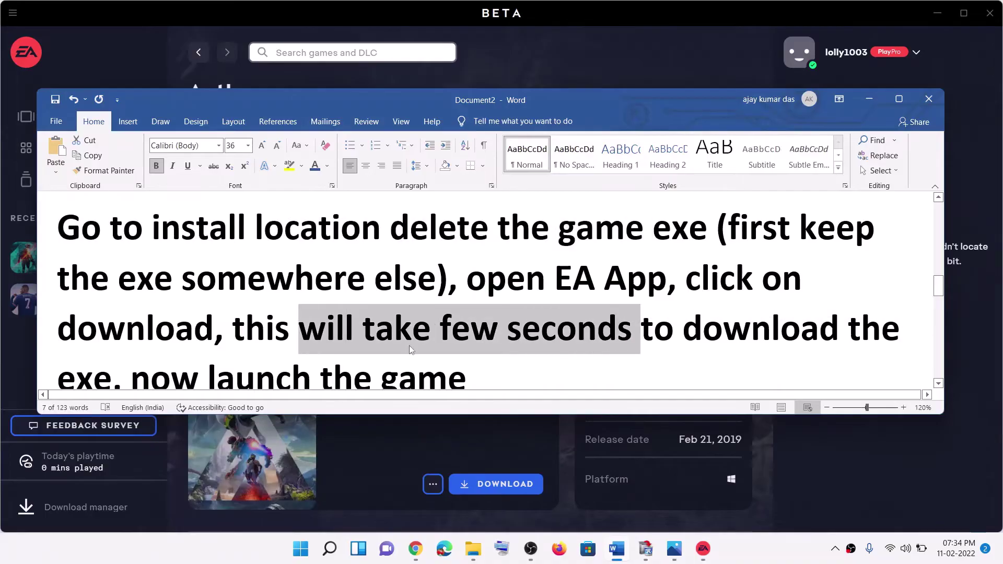
pyautogui.scroll(-1, 470, 314)
pyautogui.moveTo(121, 335); pyautogui.dragTo(320, 340)
pyautogui.moveTo(468, 342); pyautogui.dragTo(103, 242)
pyautogui.scroll(1, 480, 313)
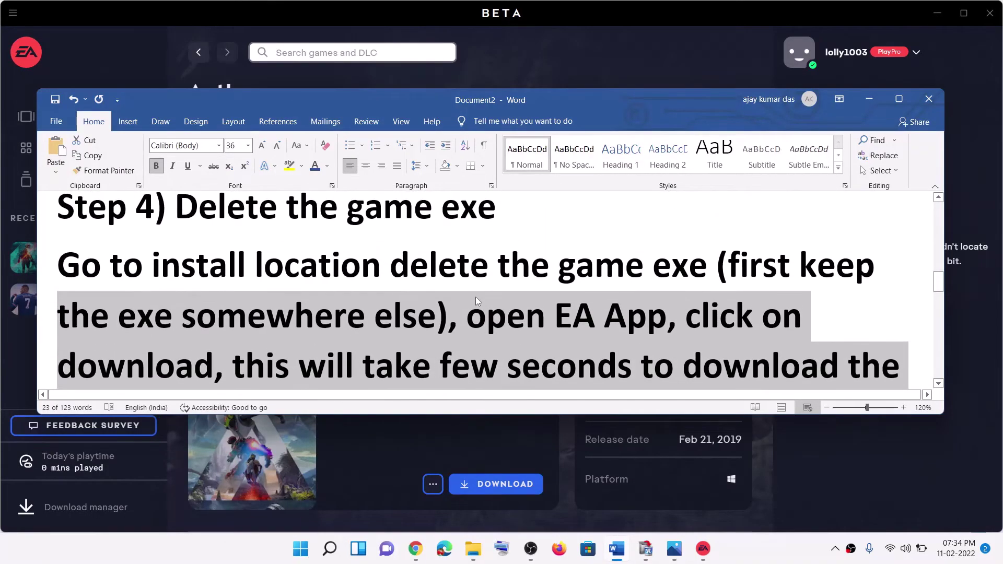
pyautogui.scroll(-2, 477, 295)
pyautogui.scroll(-2, 477, 295)
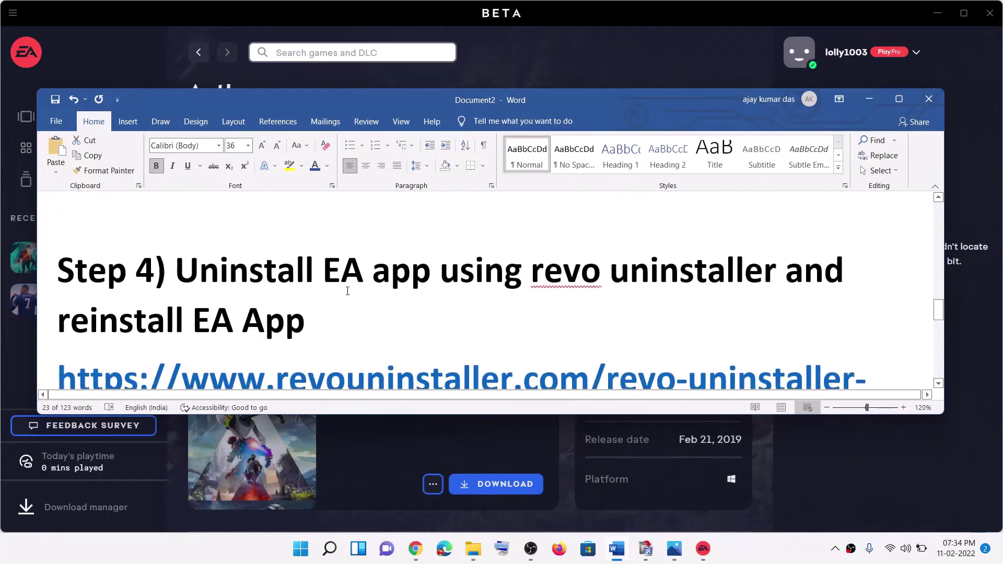
# Read the 'Uninstall EA app with Revo Uninstaller' step and switch to its Chrome download page
pyautogui.moveTo(188, 265); pyautogui.dragTo(442, 272)
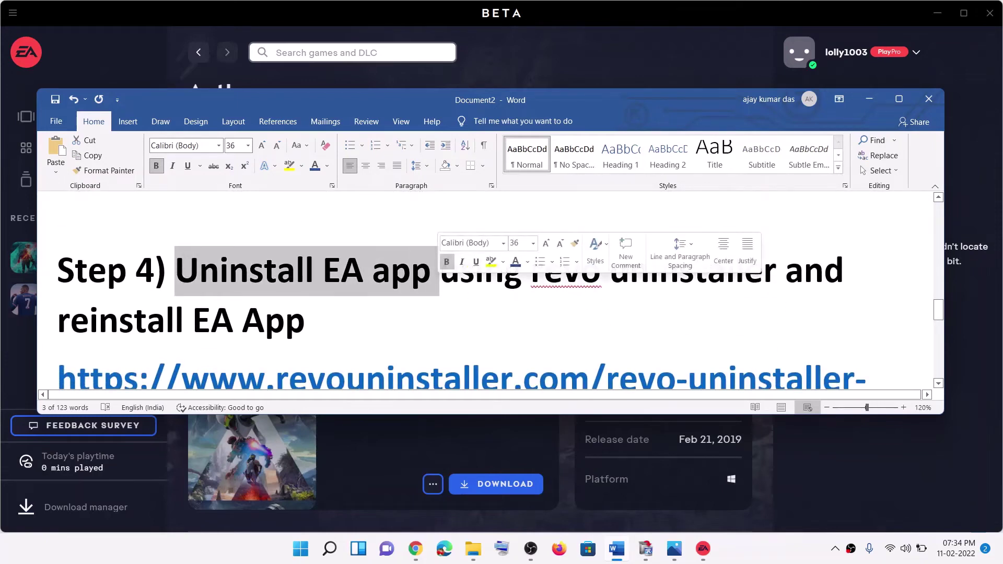
pyautogui.moveTo(532, 271); pyautogui.dragTo(783, 272)
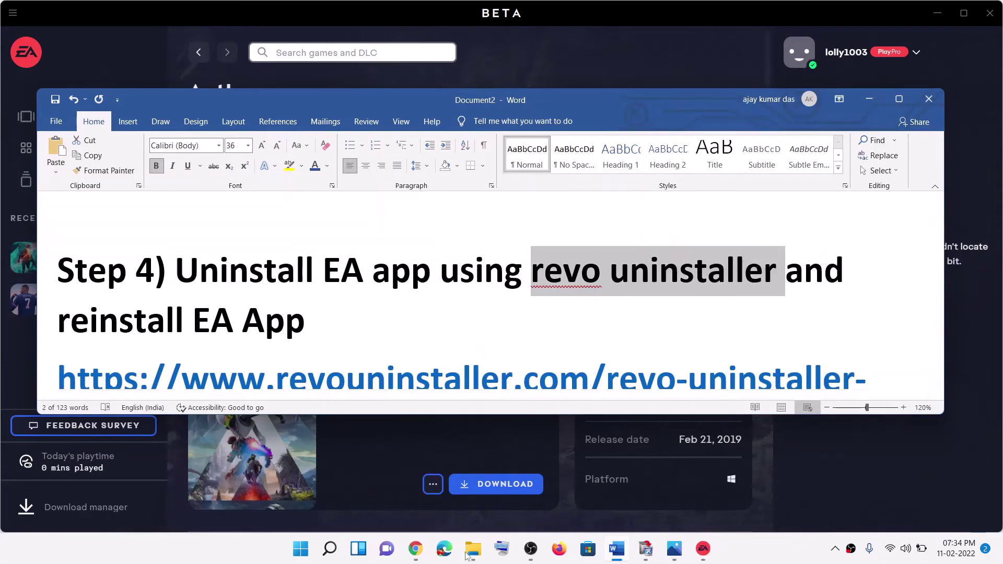
pyautogui.scroll(-2, 352, 291)
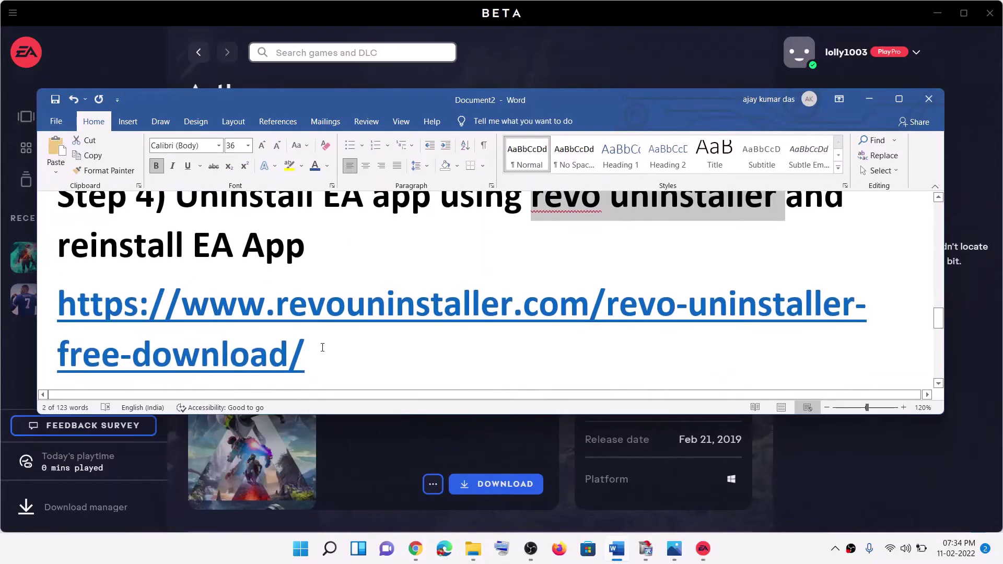
pyautogui.moveTo(324, 349); pyautogui.dragTo(135, 312)
pyautogui.click(414, 550)
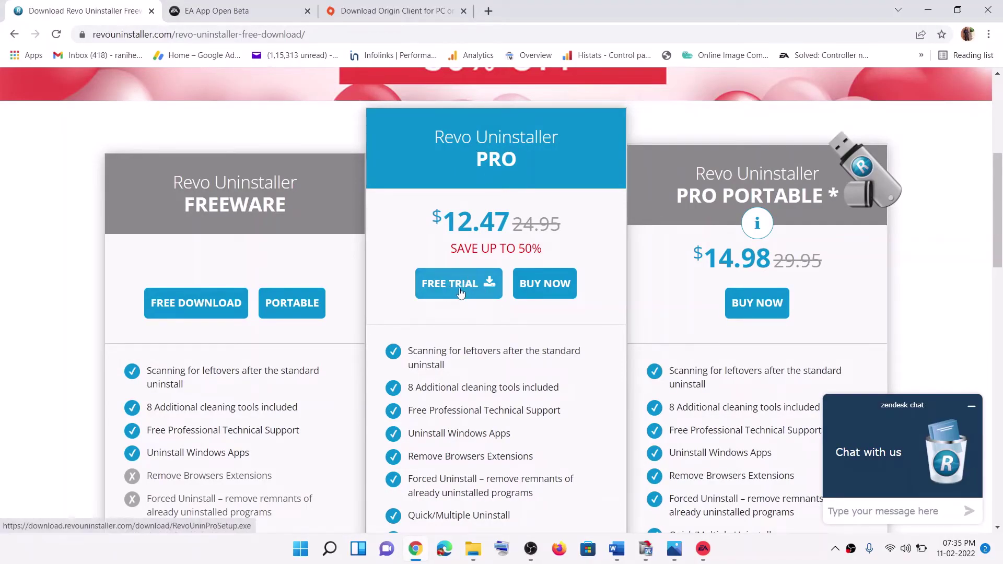
# Open Revo Uninstaller from the taskbar to see its installed applications list
pyautogui.click(645, 549)
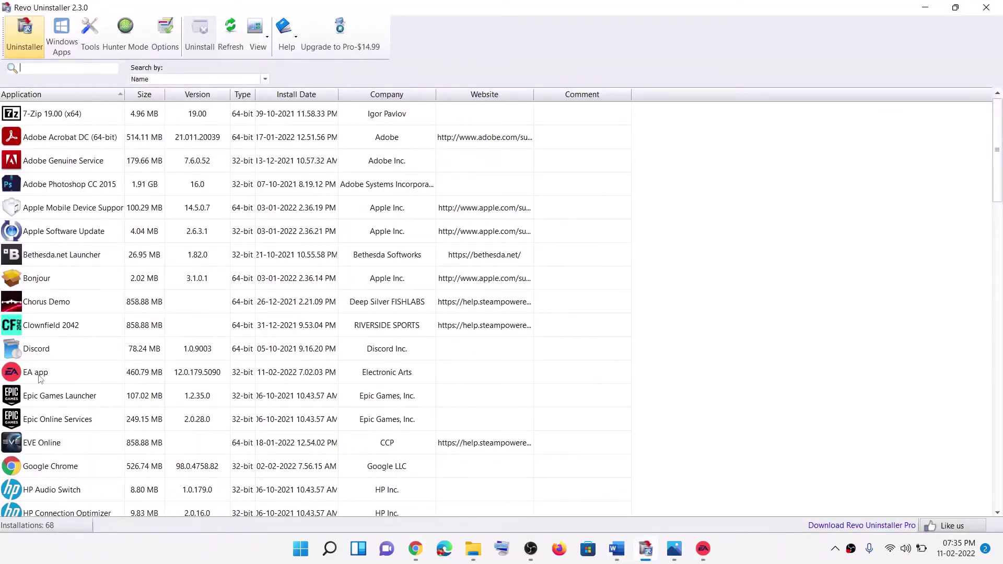
# Uninstall the EA app through Revo Uninstaller and the EA app's own uninstaller
pyautogui.click(40, 375)
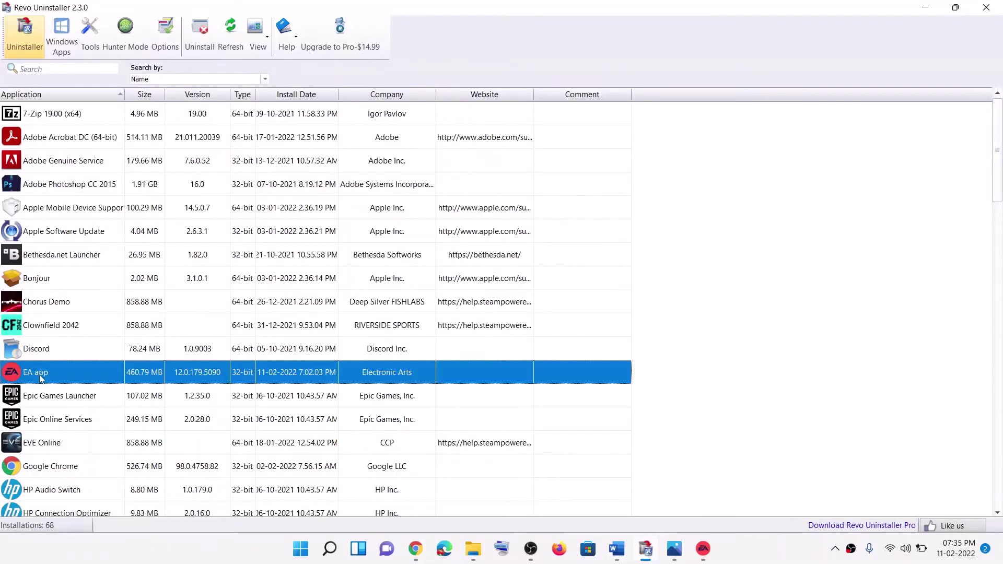
pyautogui.click(199, 34)
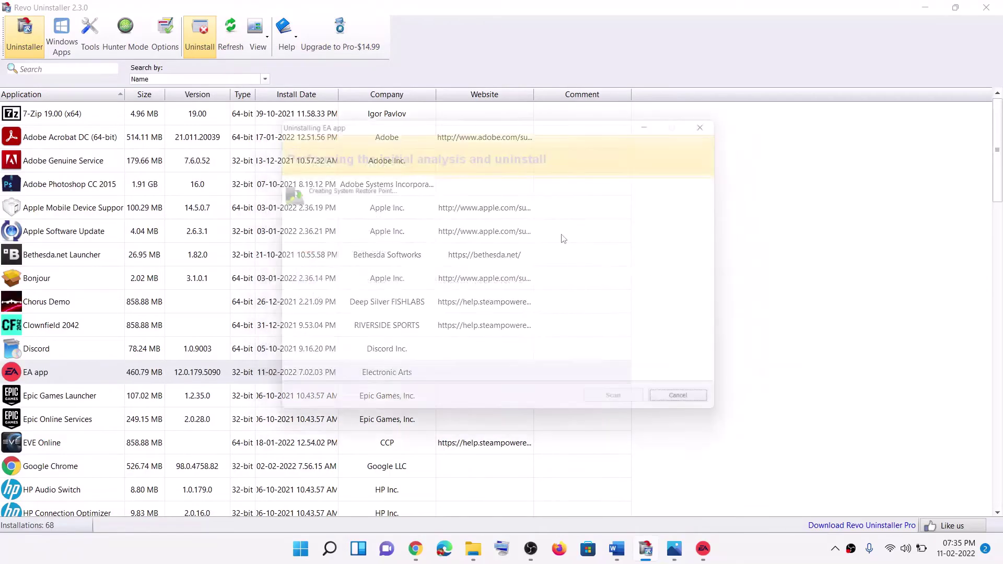
pyautogui.click(610, 392)
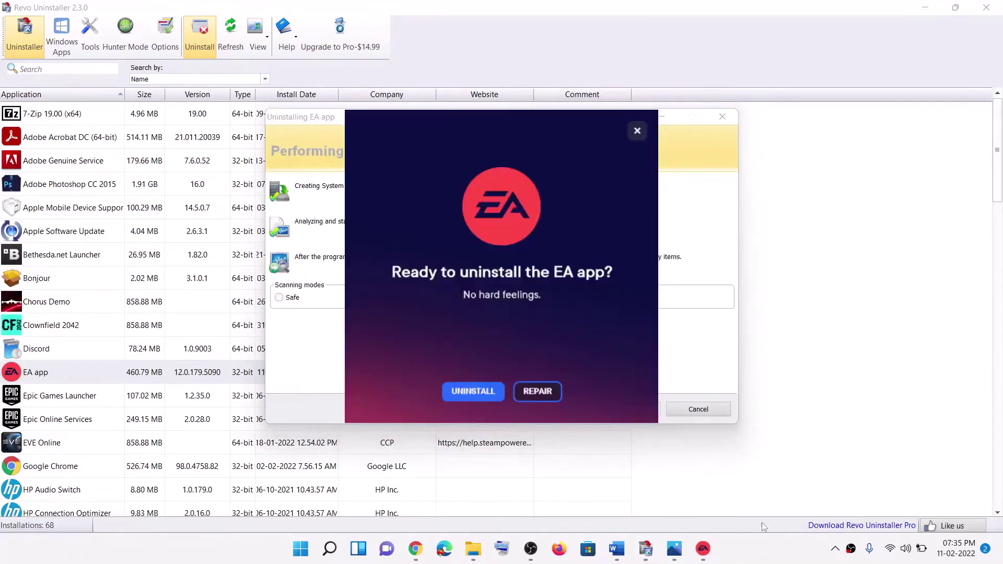
pyautogui.click(466, 393)
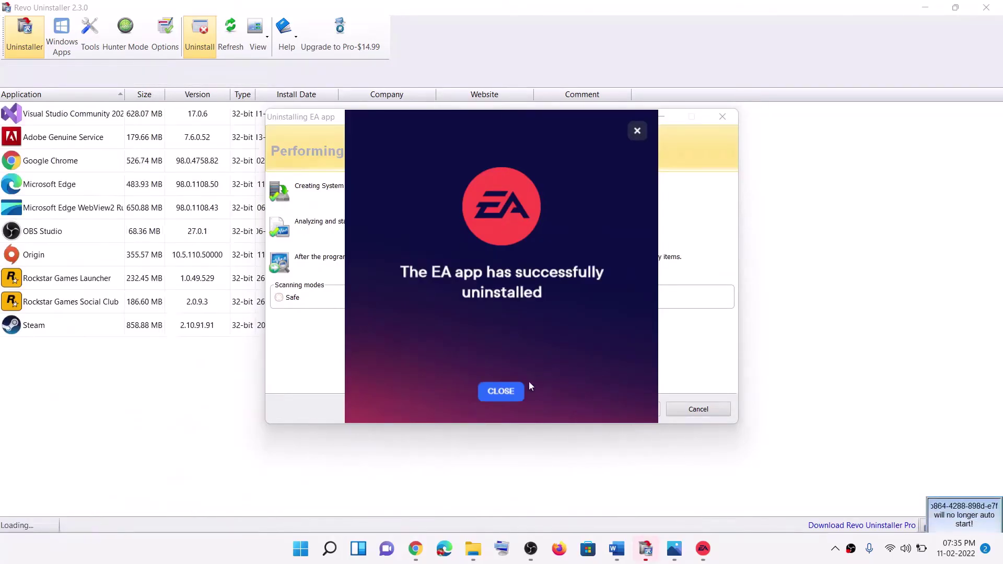
pyautogui.click(511, 391)
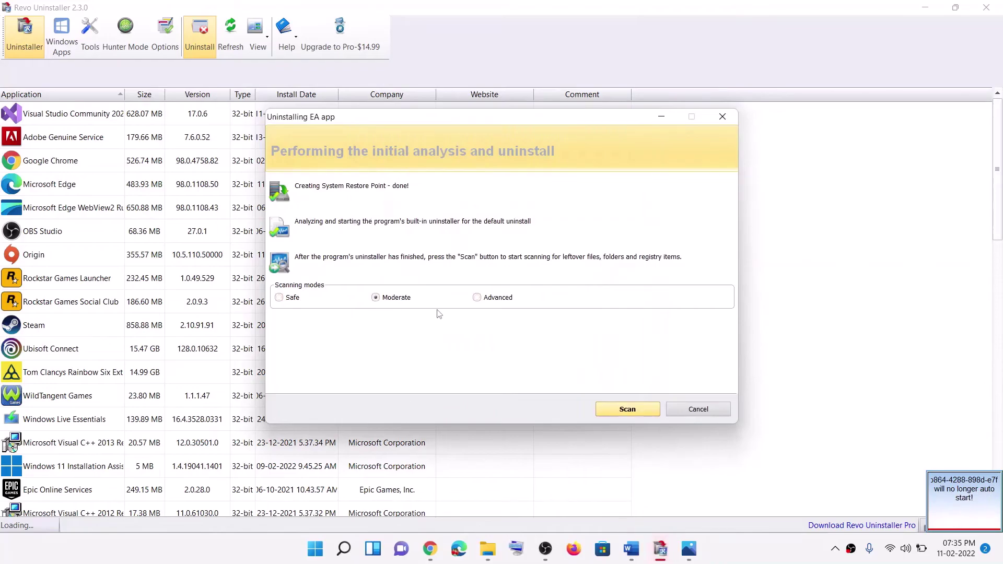
# Scan for leftovers and delete all leftover registry entries and the five prefetch files
pyautogui.click(627, 412)
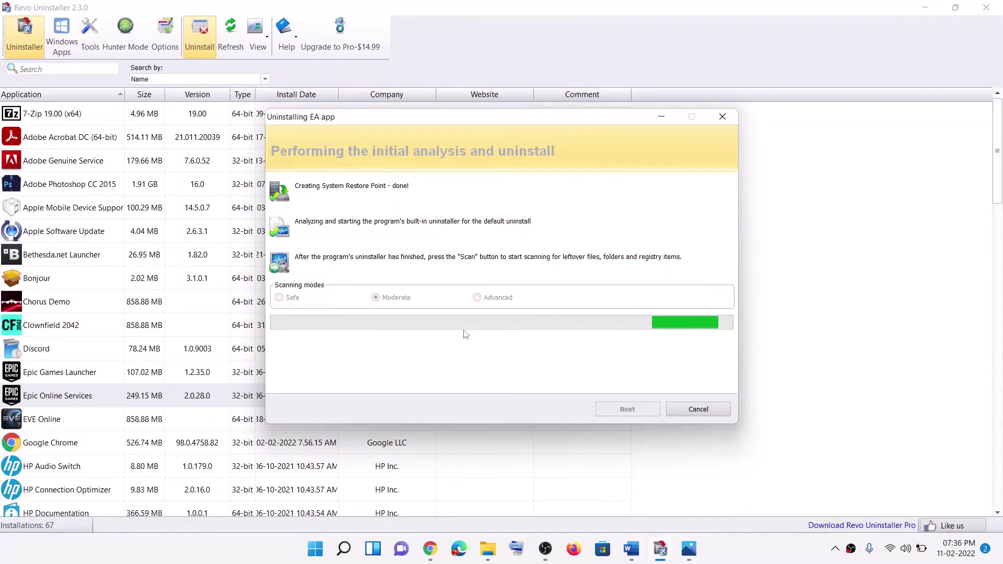
pyautogui.click(321, 377)
pyautogui.click(427, 379)
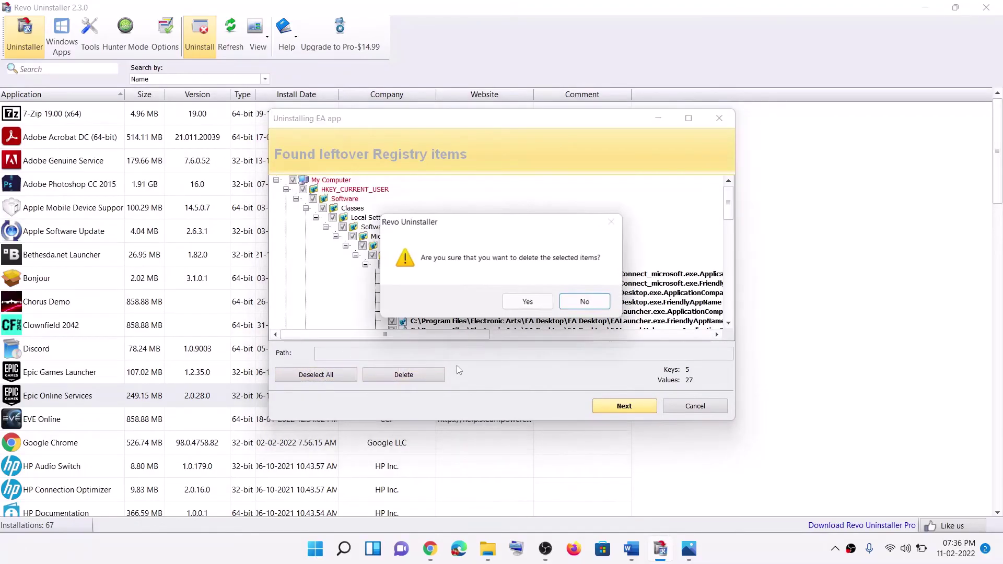
pyautogui.click(525, 300)
pyautogui.click(330, 375)
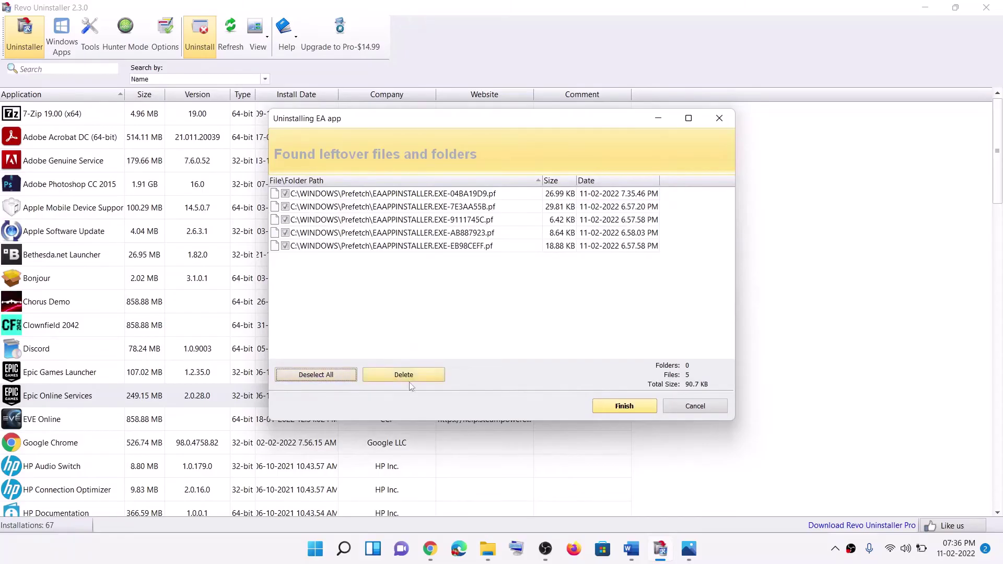
pyautogui.click(404, 375)
pyautogui.click(539, 307)
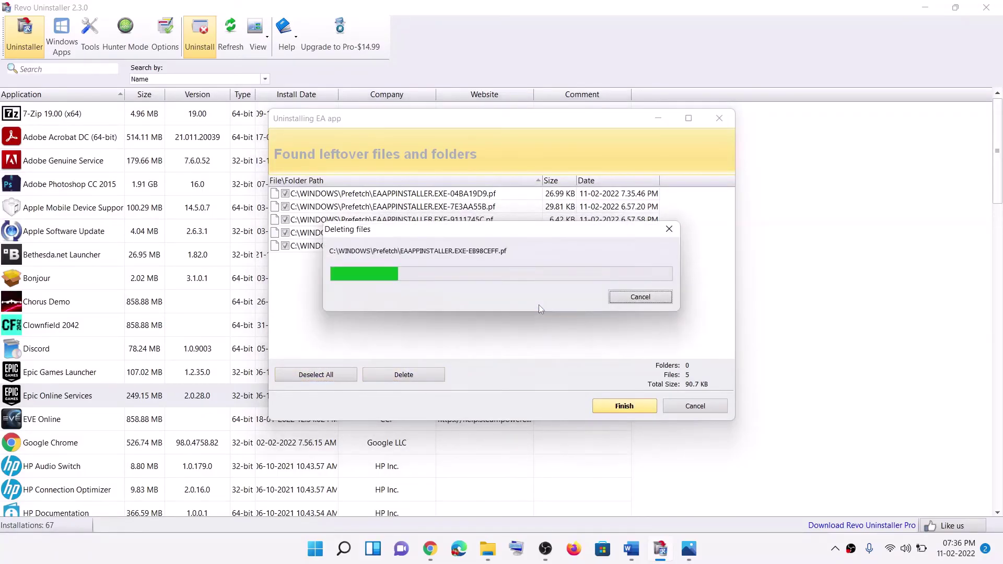
pyautogui.click(316, 548)
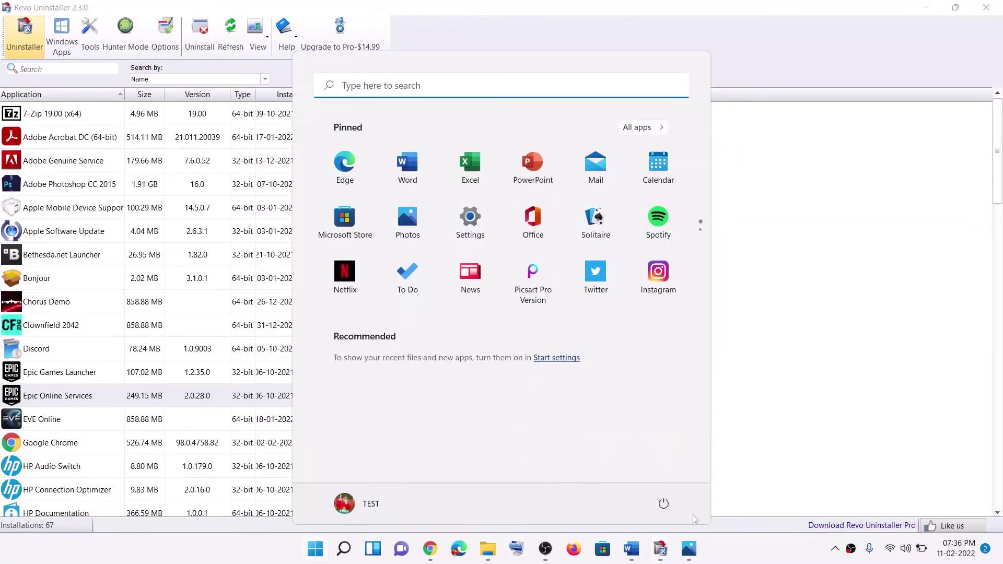
# Download EAappInstaller (1).exe from the EA App Open Beta page, keeping it despite Chrome's warning
pyautogui.click(674, 502)
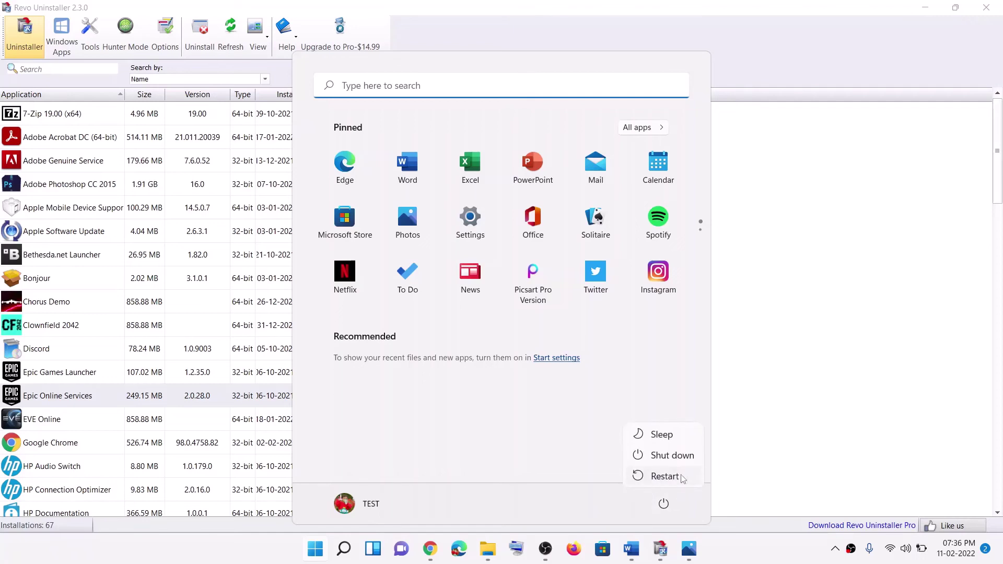
pyautogui.click(631, 549)
pyautogui.click(432, 550)
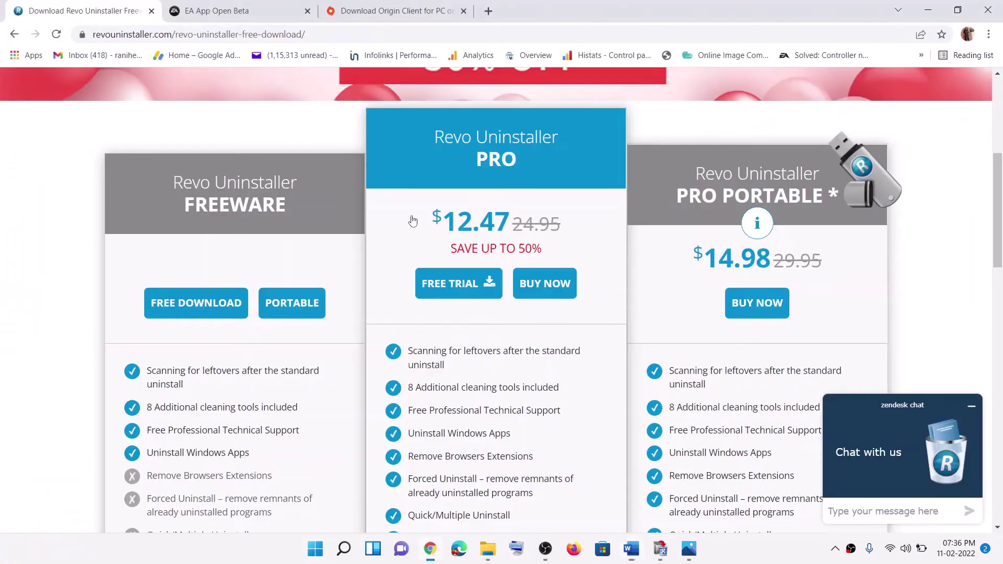
pyautogui.click(220, 10)
pyautogui.scroll(-1, 125, 431)
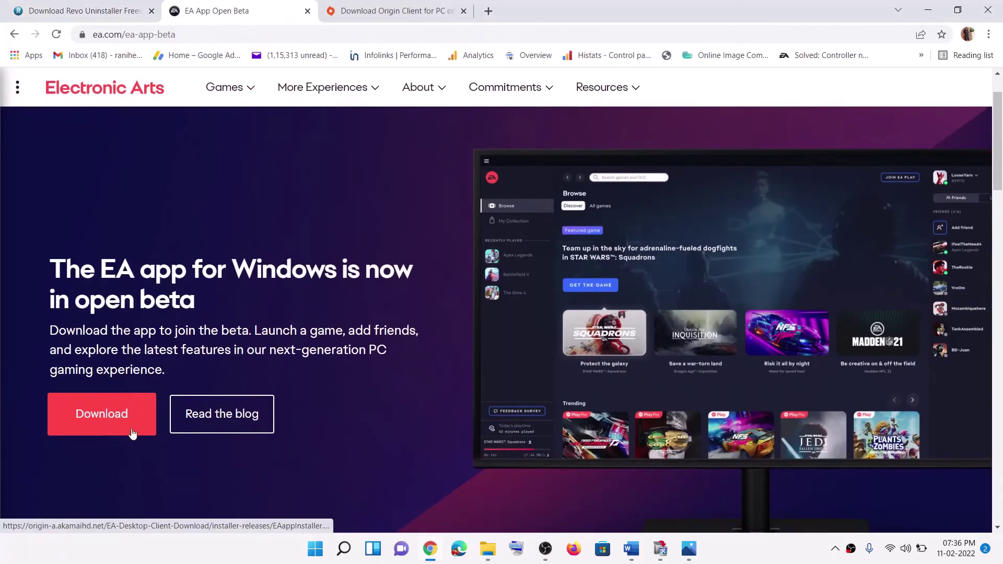
pyautogui.click(105, 421)
pyautogui.click(241, 514)
pyautogui.click(12, 517)
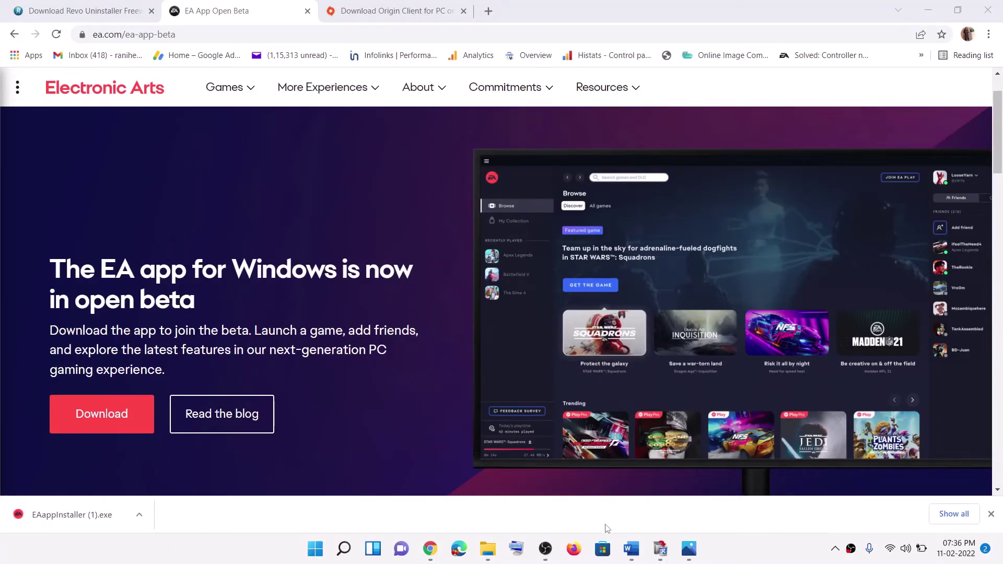
pyautogui.click(632, 552)
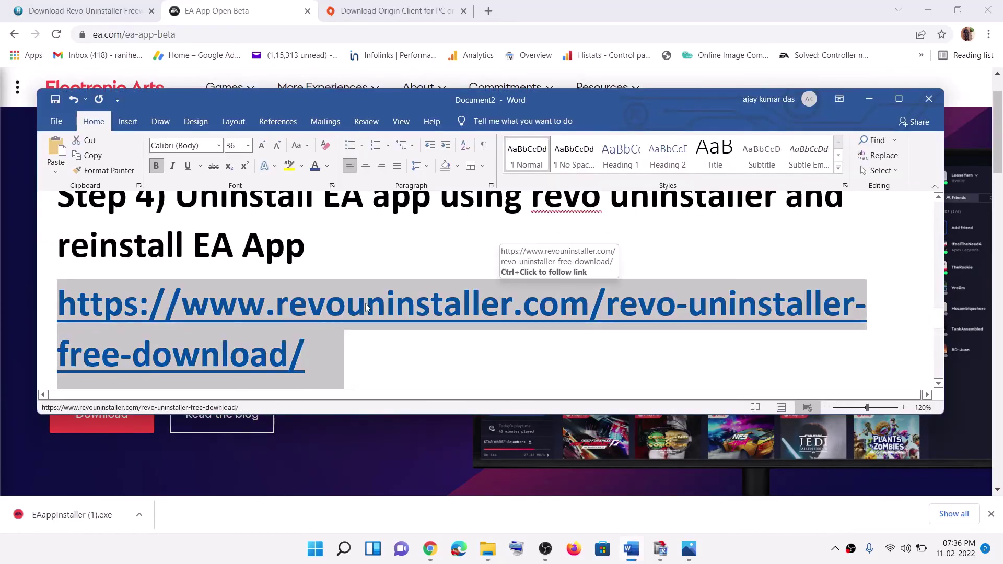
# Paste into the Word notes and find the Step 5 heading 'Use Origin to launch the game'
pyautogui.click(348, 337)
pyautogui.write('https://www.ea.com/ea-app-beta')
pyautogui.scroll(-4, 346, 323)
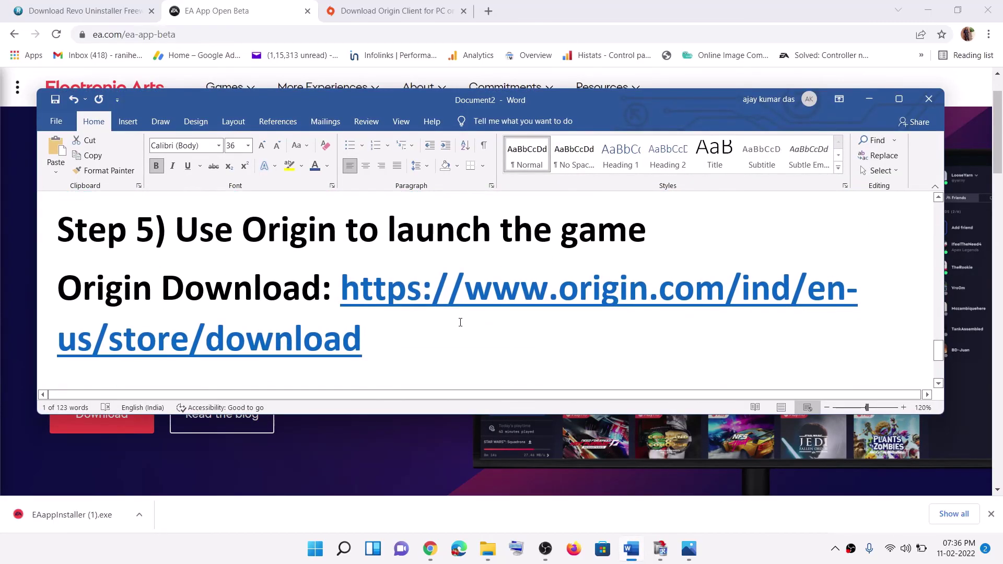
pyautogui.moveTo(186, 232); pyautogui.dragTo(608, 230)
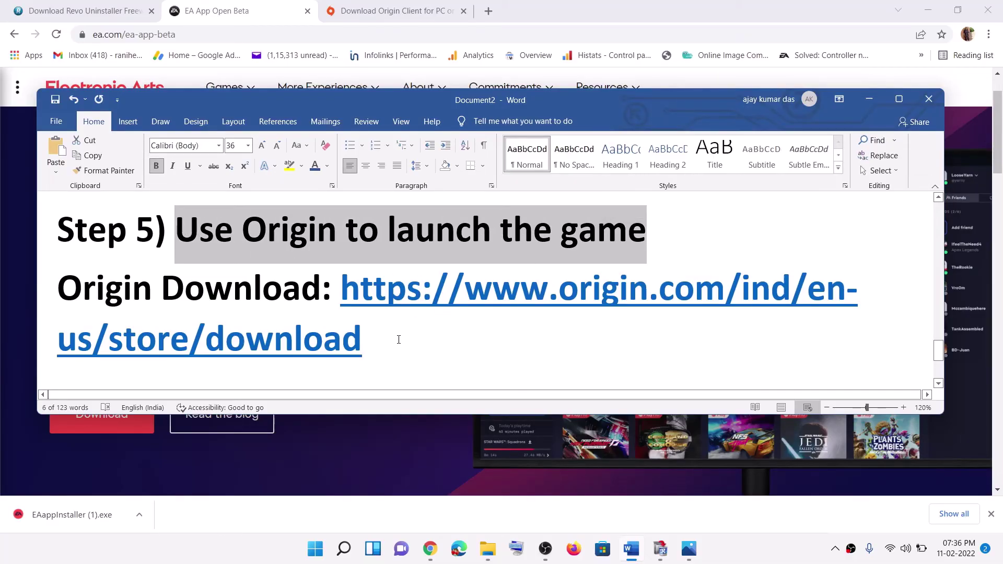
# Search Start for Origin, then open Step 5's Origin download link in Chrome
pyautogui.click(315, 549)
pyautogui.write('o')
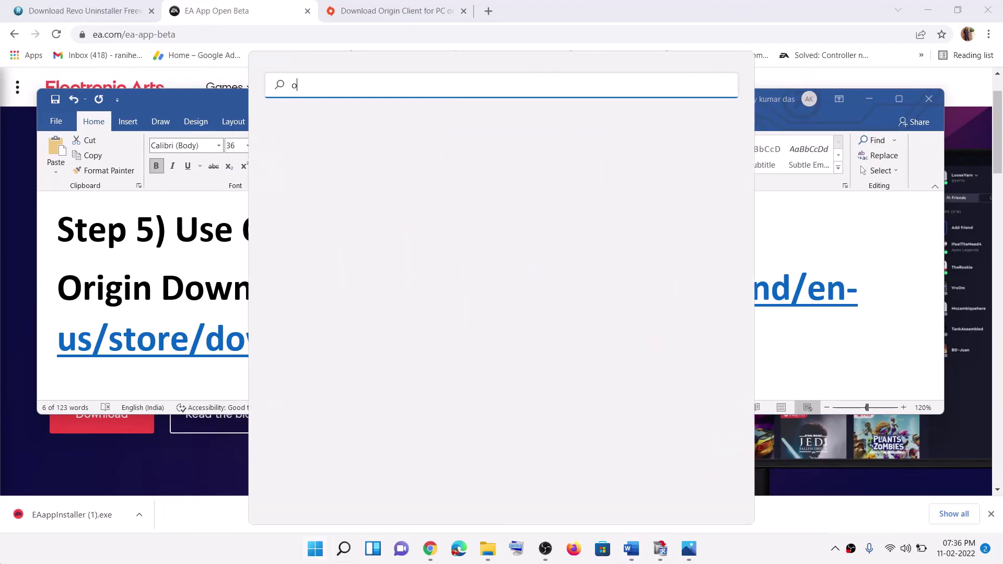
pyautogui.write('ri')
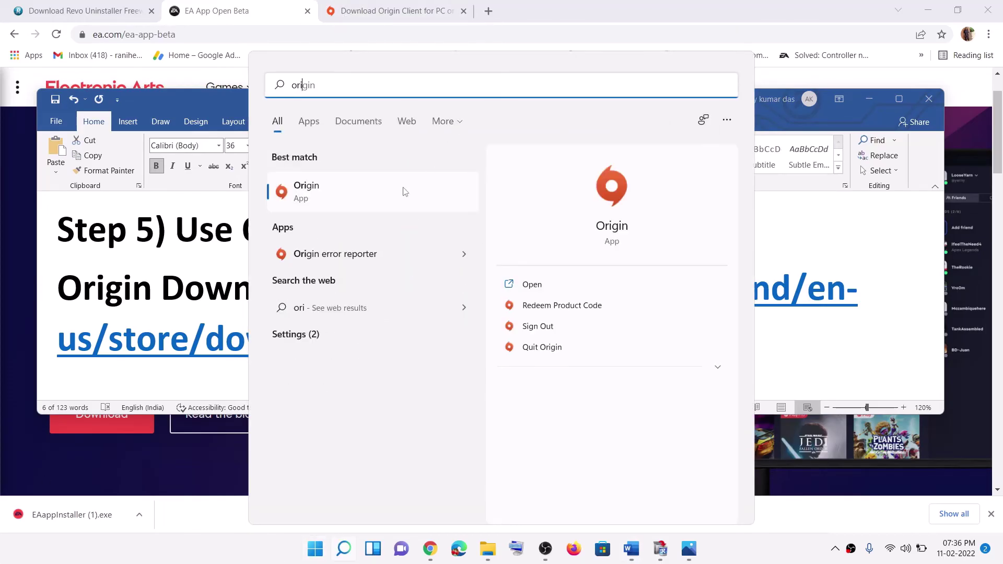
pyautogui.press('Escape')
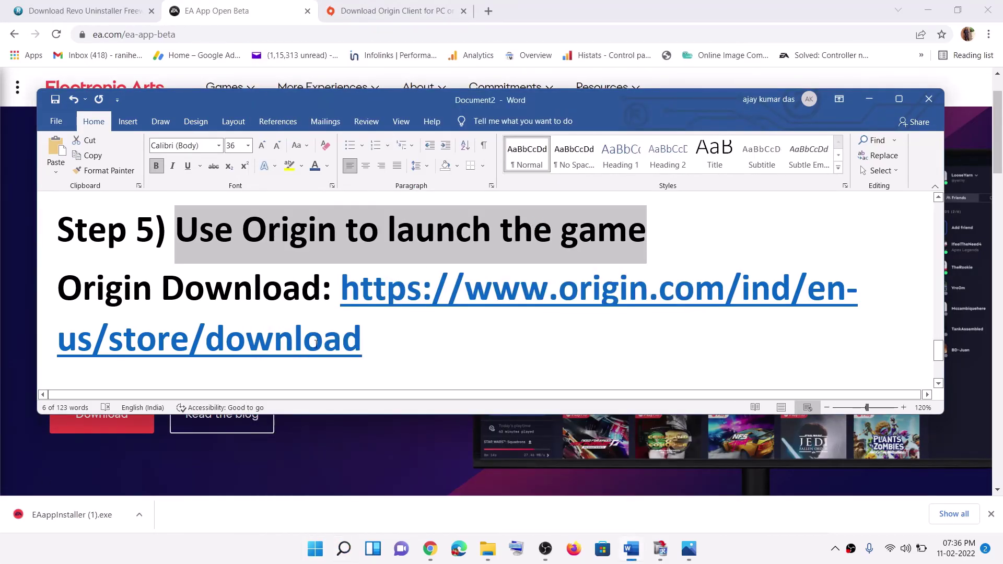
pyautogui.moveTo(372, 344); pyautogui.dragTo(343, 299)
pyautogui.keyDown('ctrl'); pyautogui.click(396, 311); pyautogui.keyUp('ctrl')
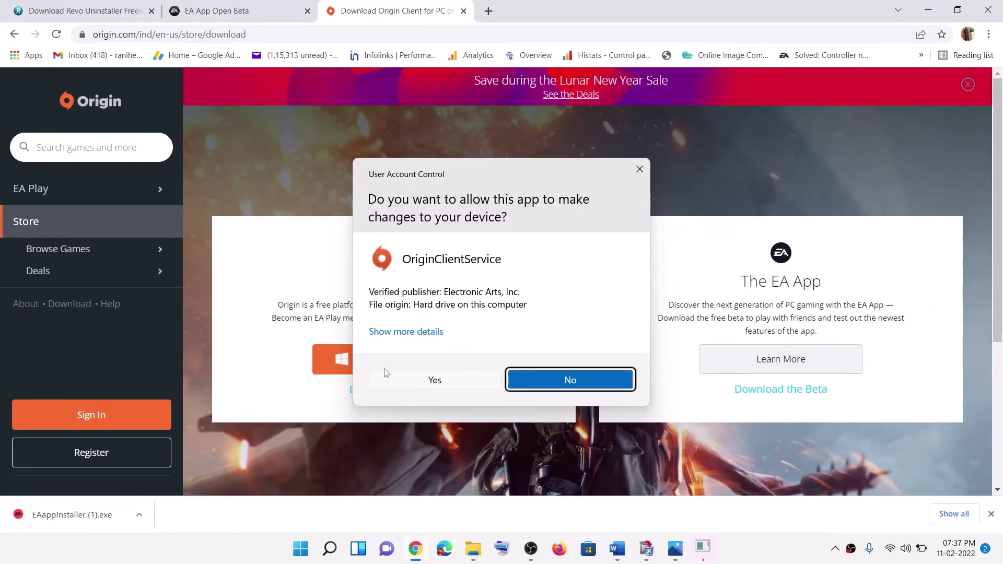
# Approve the OriginClientService permission prompt so Origin opens to My Game Library
pyautogui.click(387, 379)
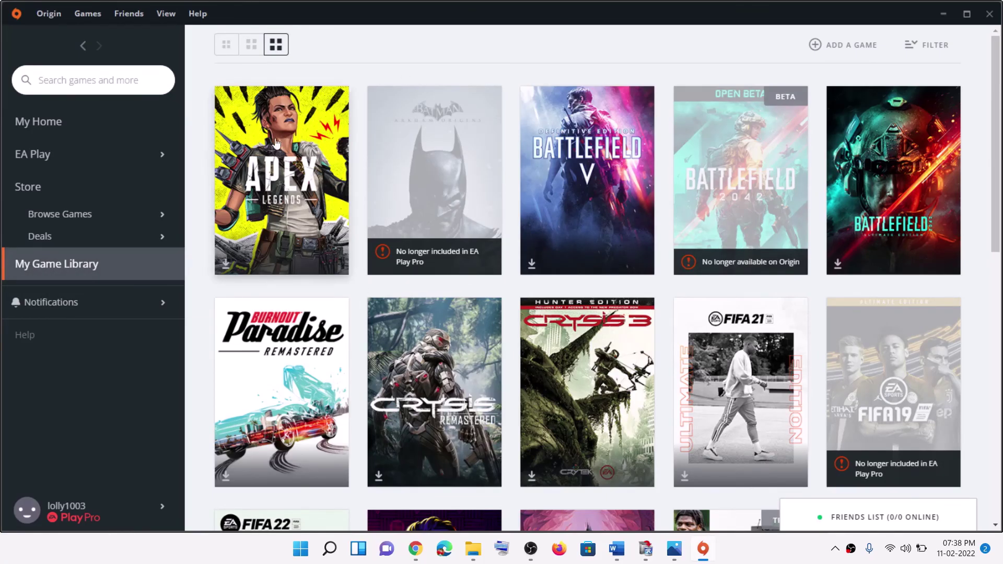
pyautogui.click(617, 549)
pyautogui.scroll(-5, 389, 312)
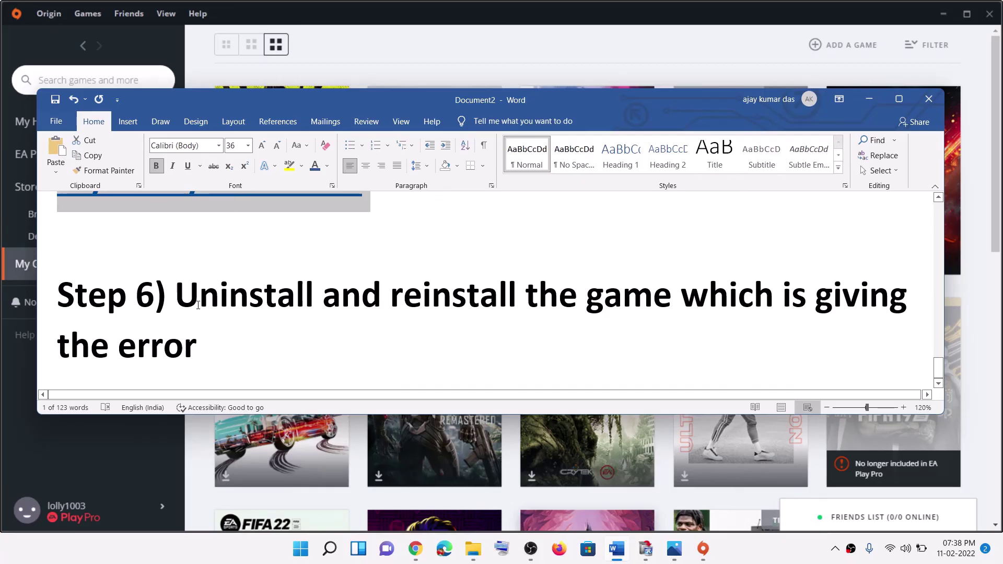
# Review Step 6 on reinstalling the failing game, then return to the launch-error screenshot
pyautogui.moveTo(191, 295); pyautogui.dragTo(782, 297)
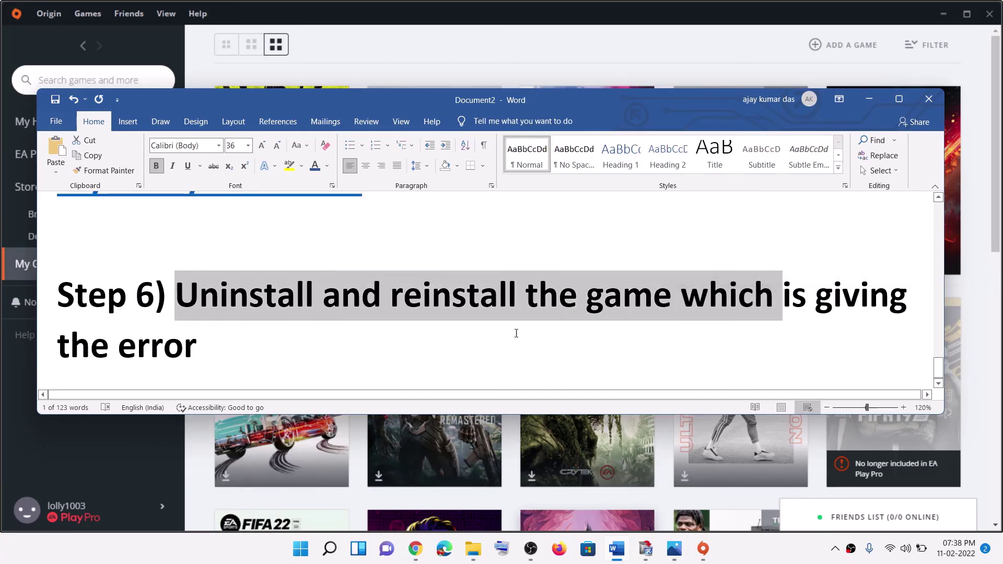
pyautogui.moveTo(281, 349); pyautogui.dragTo(372, 358)
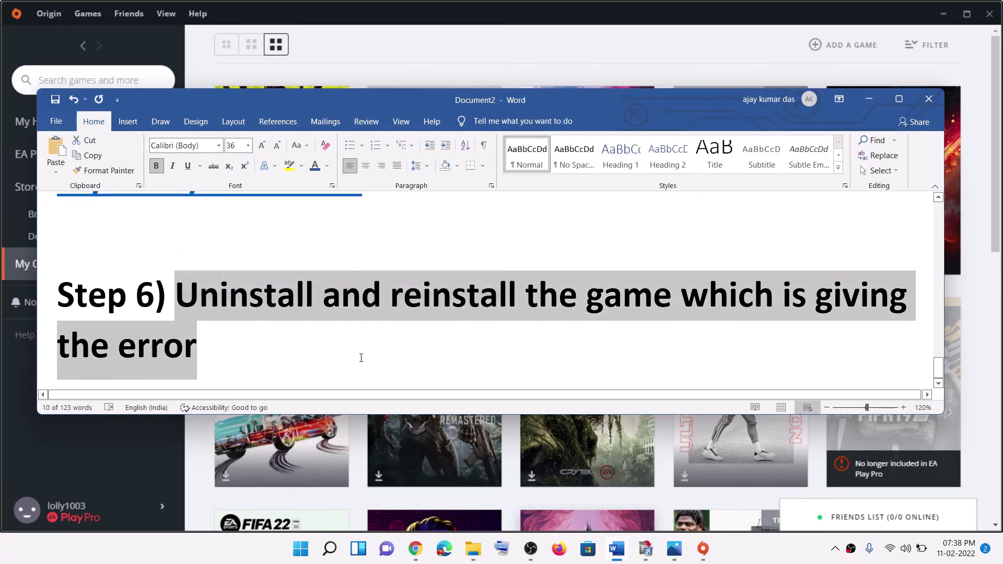
pyautogui.click(214, 304)
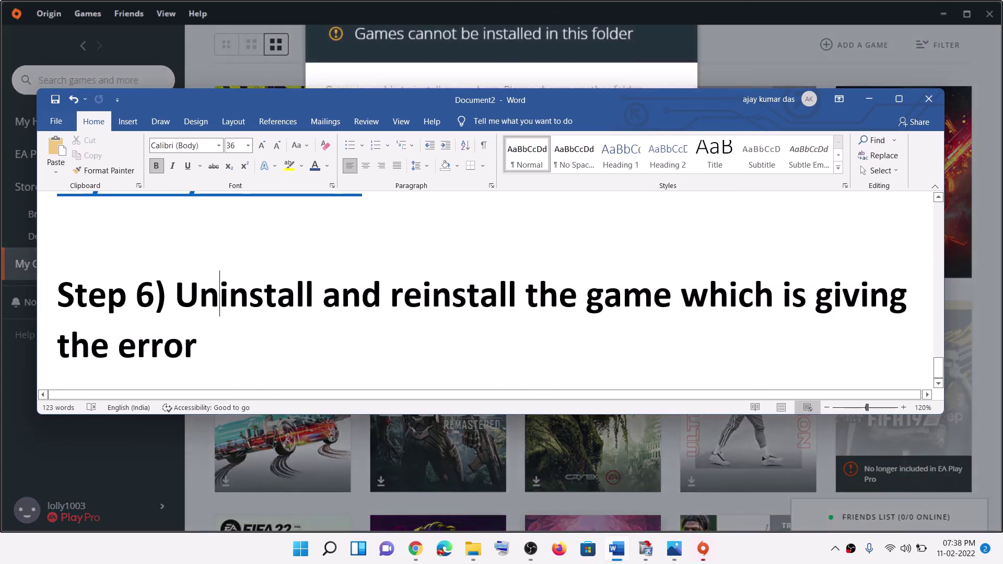
pyautogui.moveTo(391, 298); pyautogui.dragTo(577, 303)
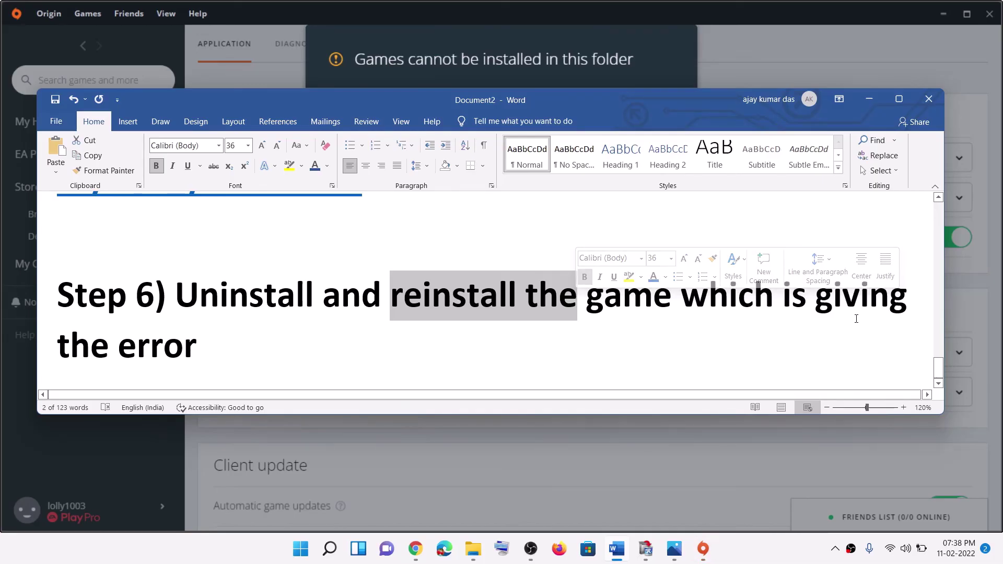
pyautogui.hotkey('alt', 'Tab')
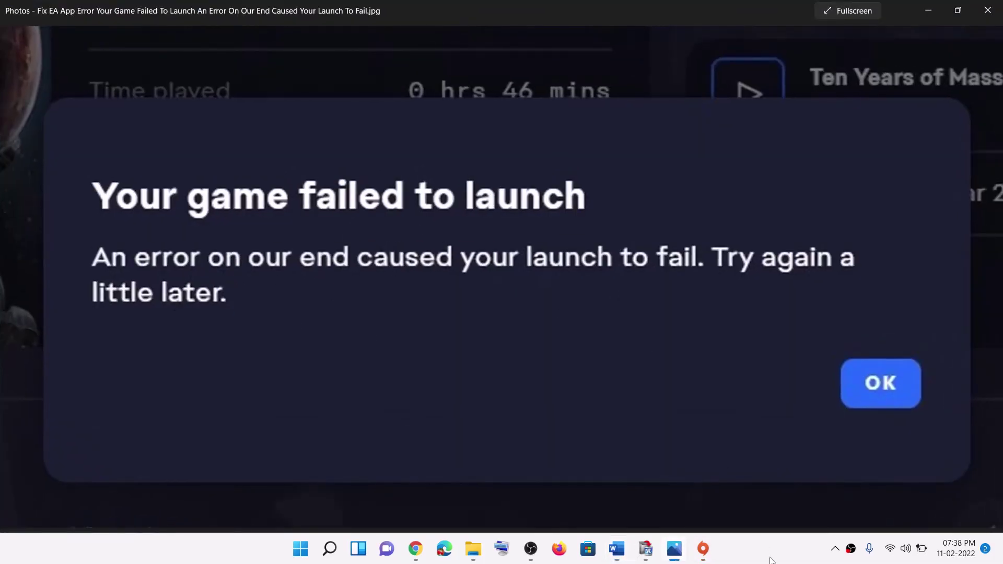